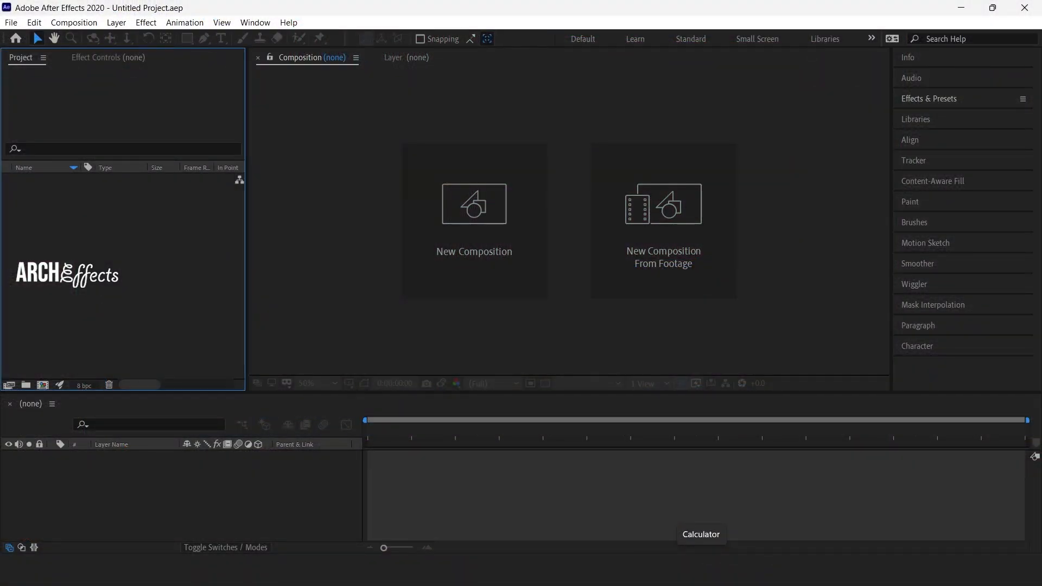
Create a 1920 x 1080 composition at 29.97 fps lasting 6 seconds and add a full-size magenta-red solid to it.
{"action": "left_click", "coordinate": [471, 262]}
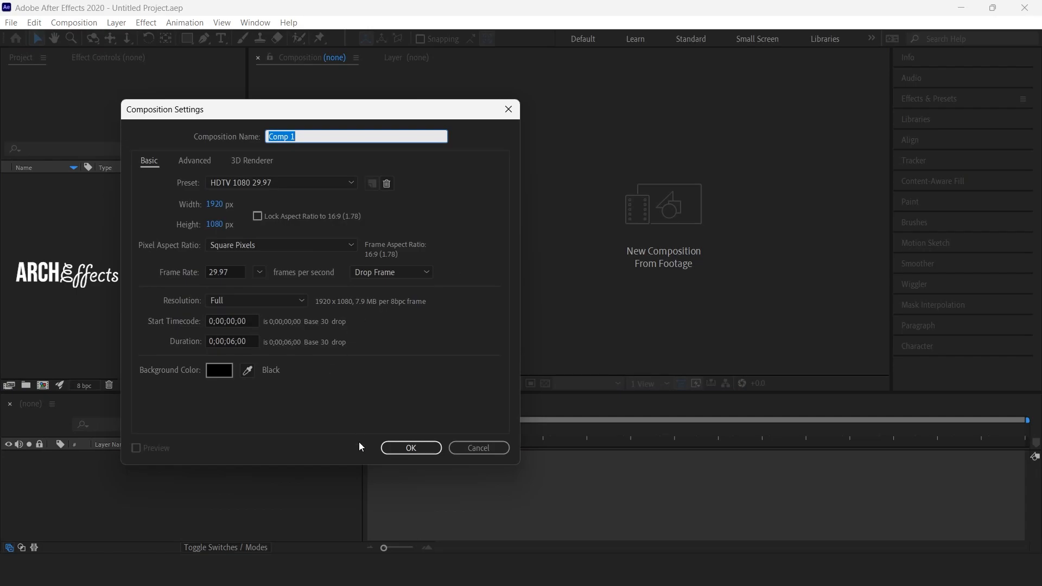
{"action": "left_click", "coordinate": [396, 447]}
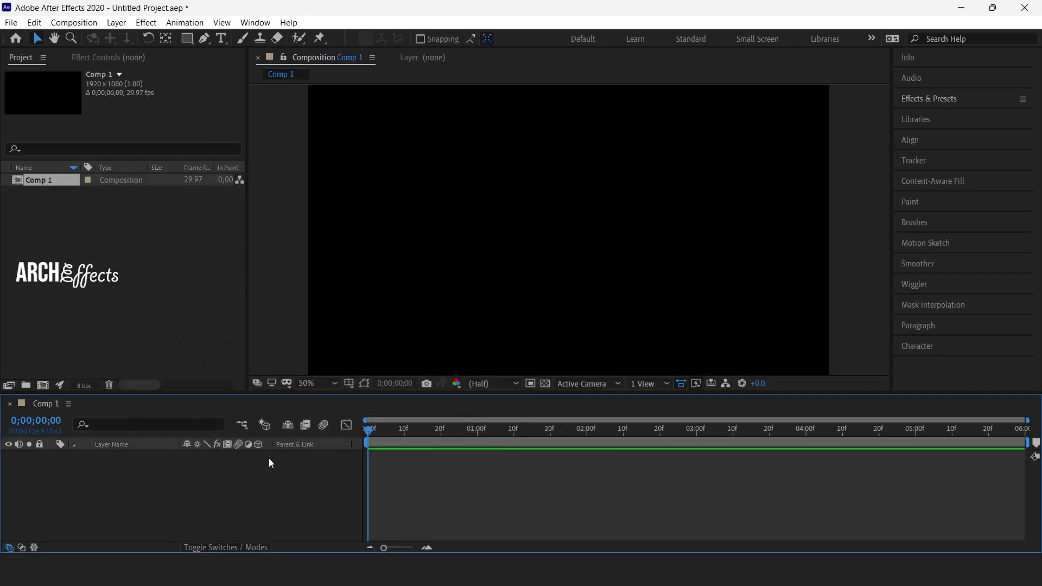
{"action": "right_click", "coordinate": [265, 475]}
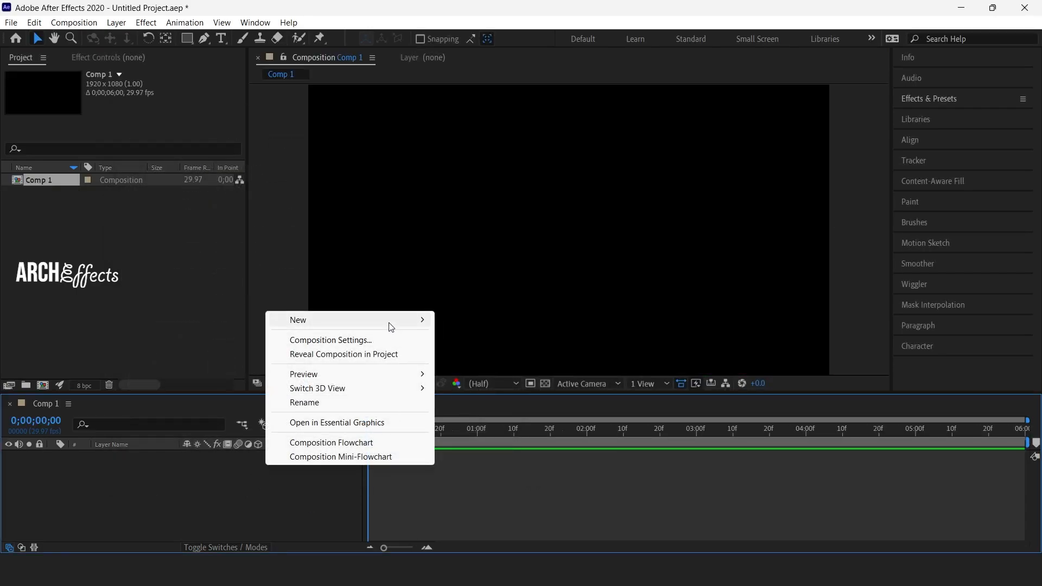
{"action": "mouse_move", "coordinate": [390, 325]}
{"action": "left_click", "coordinate": [490, 355]}
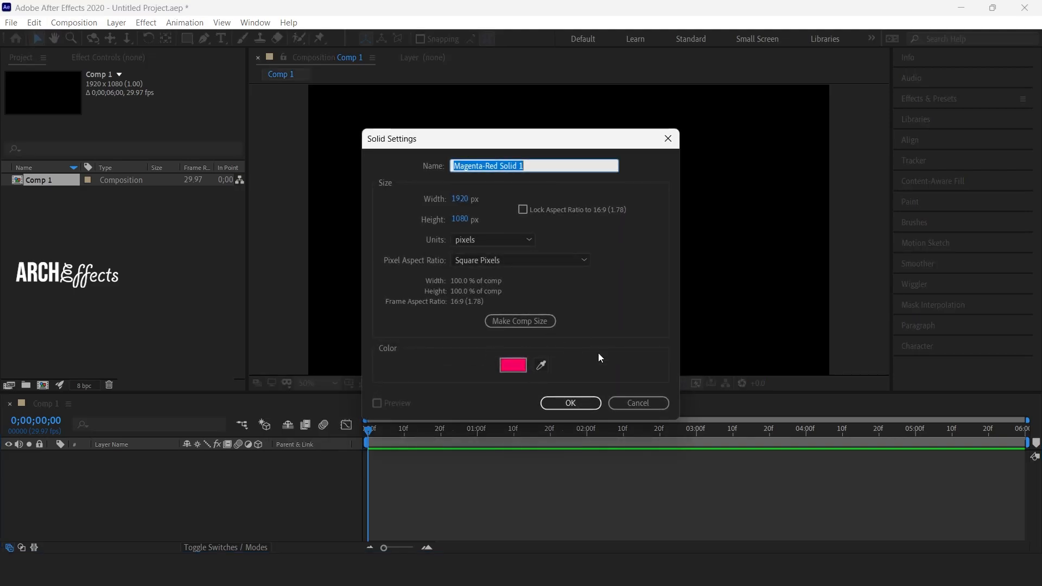
{"action": "left_click", "coordinate": [572, 402]}
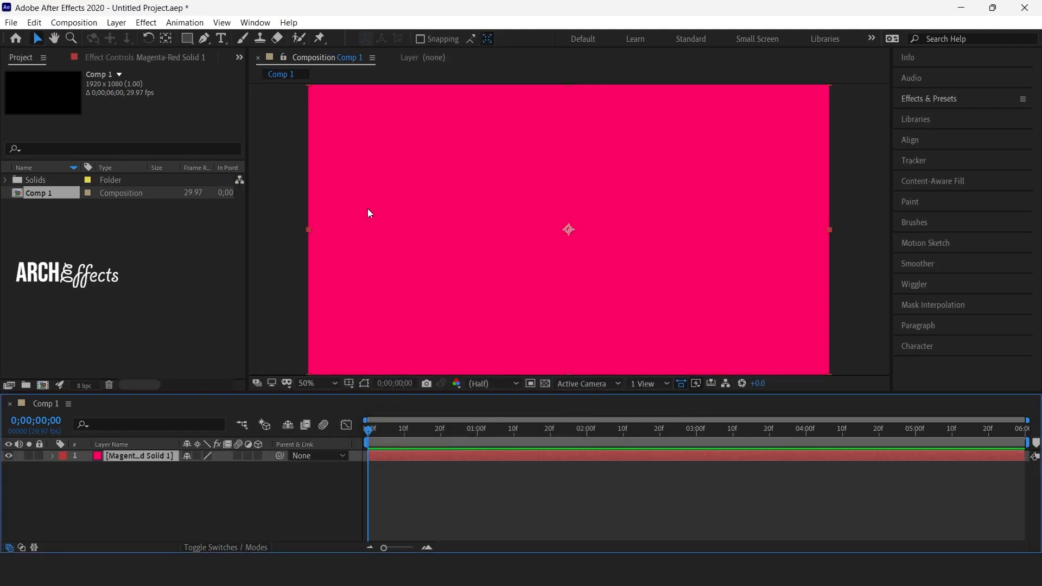
Add a text layer reading MOTION in capitals over the magenta-red solid.
{"action": "left_click", "coordinate": [220, 39]}
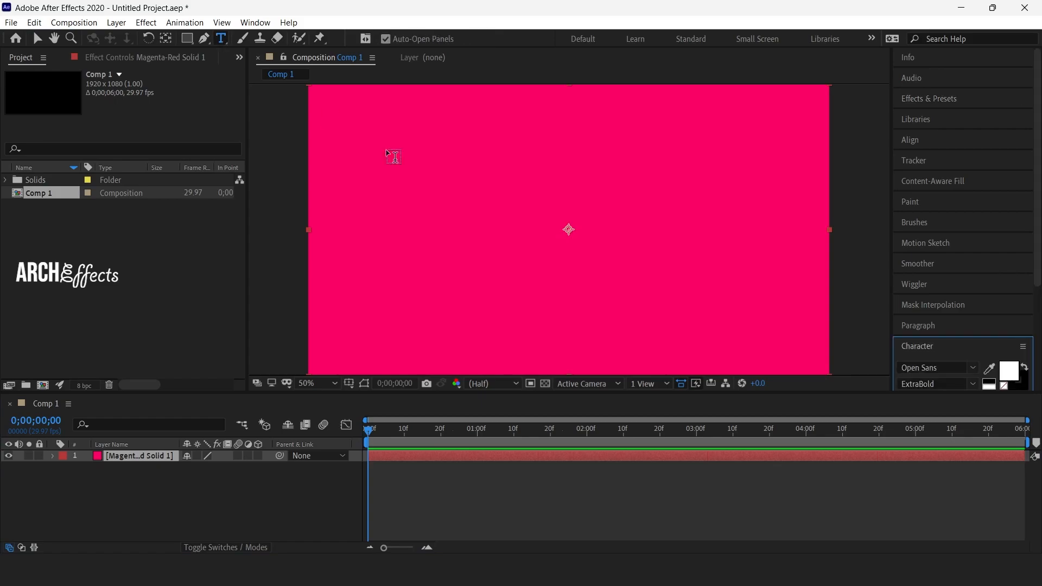
{"action": "left_click", "coordinate": [470, 237]}
{"action": "type", "text": "m"}
{"action": "key", "text": "BackSpace"}
{"action": "type", "text": "MTI"}
{"action": "key", "text": "BackSpace"}
{"action": "key", "text": "BackSpace"}
{"action": "type", "text": "OTION"}
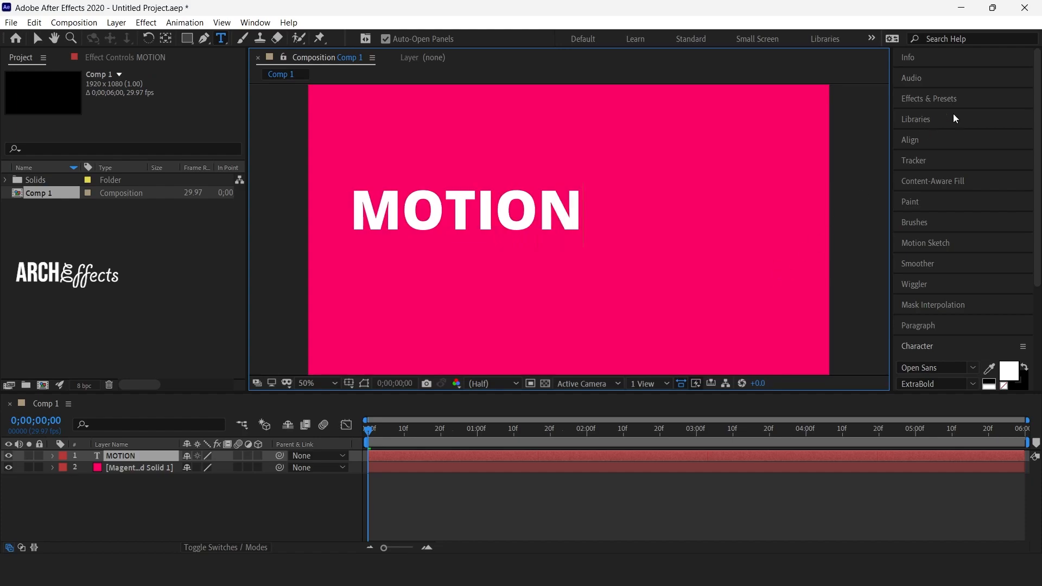
Centre the MOTION text horizontally and vertically in the composition.
{"action": "left_click", "coordinate": [964, 140]}
{"action": "left_click", "coordinate": [930, 174]}
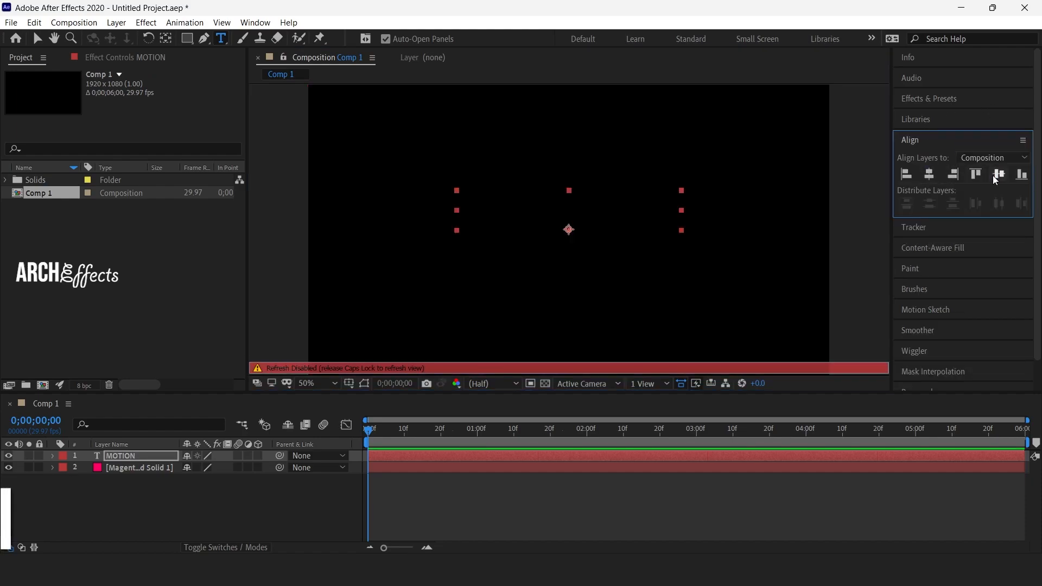
{"action": "left_click", "coordinate": [996, 176]}
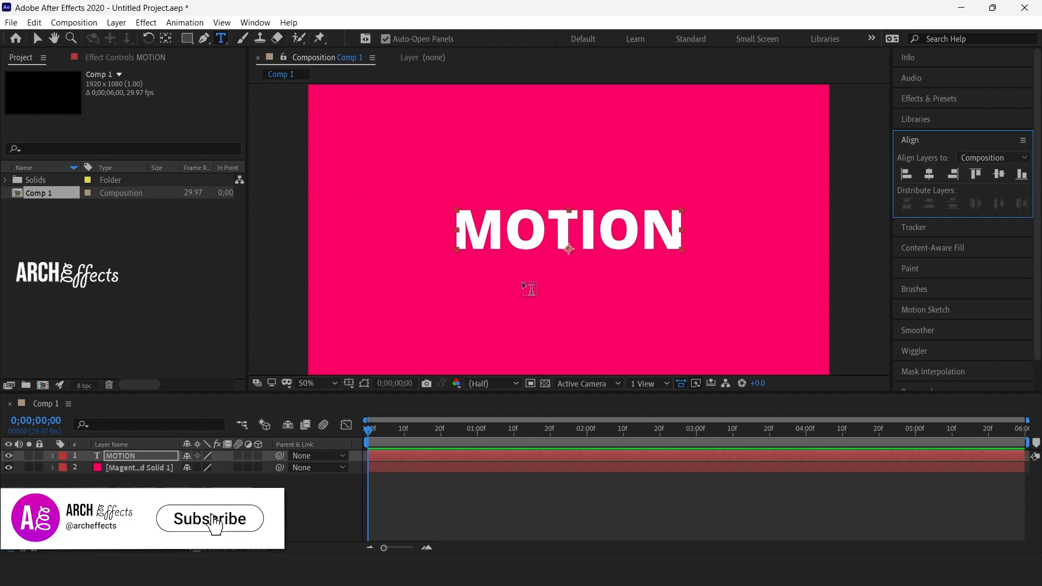
Pre-compose the MOTION text layer as MOTION Comp 1, moving all attributes into the new composition.
{"action": "right_click", "coordinate": [126, 456]}
{"action": "left_click", "coordinate": [178, 384]}
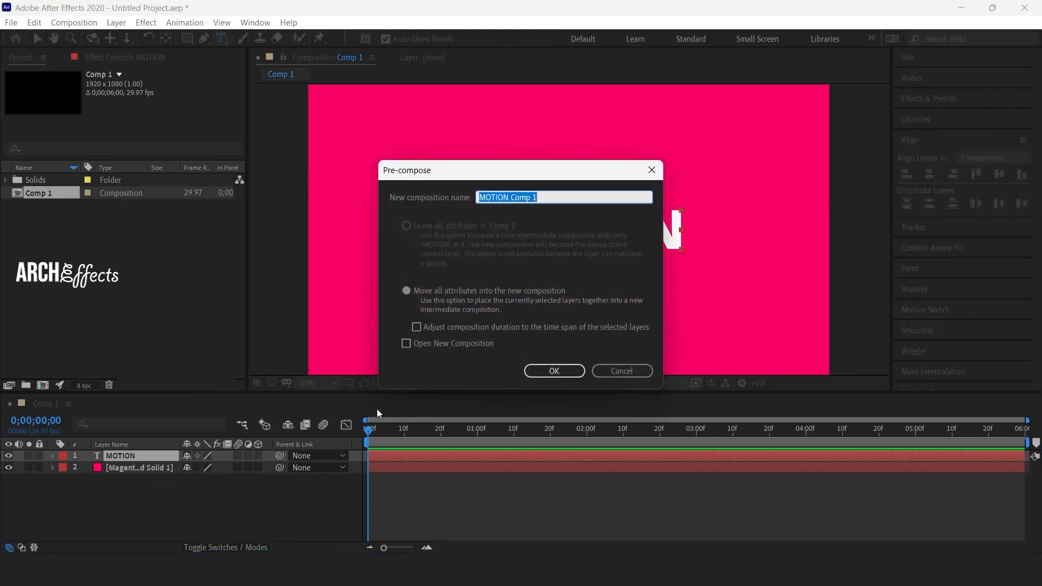
{"action": "left_click", "coordinate": [552, 372]}
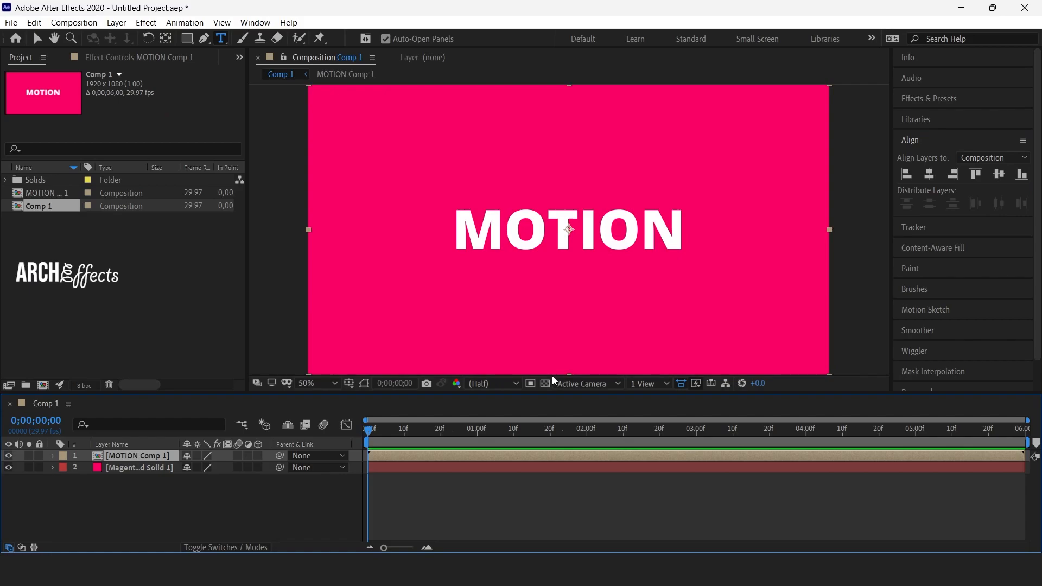
Open MOTION Comp 1, draw a region of interest tightly around the word MOTION and crop the composition to it.
{"action": "double_click", "coordinate": [143, 455]}
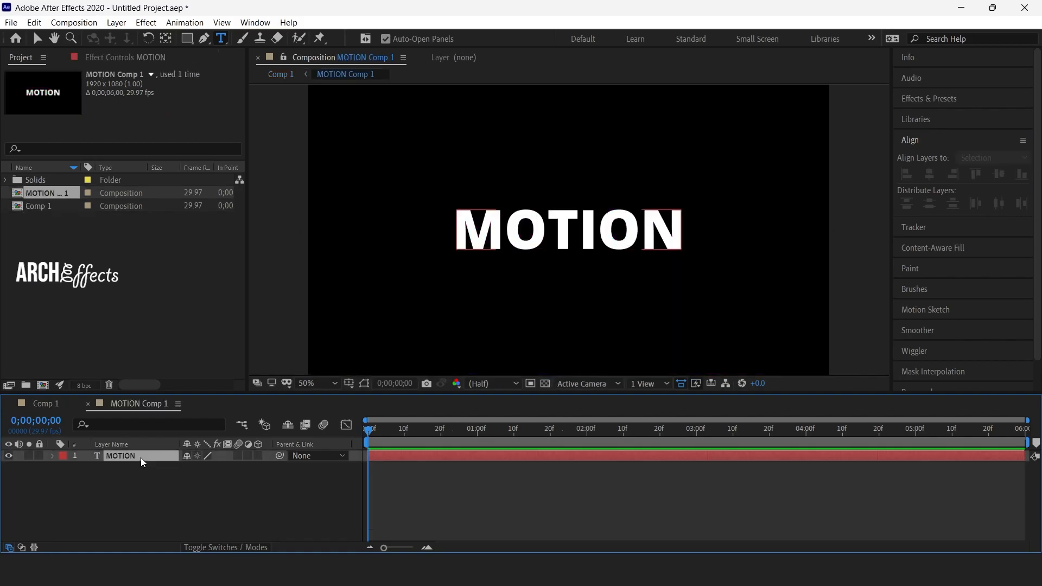
{"action": "left_click", "coordinate": [141, 457]}
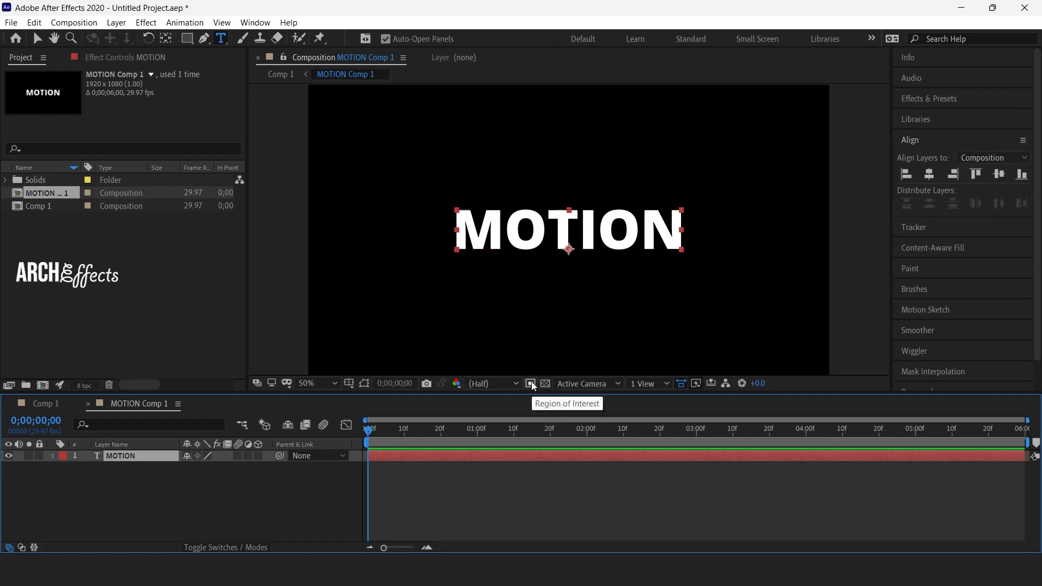
{"action": "key", "text": "v"}
{"action": "key", "text": "slash"}
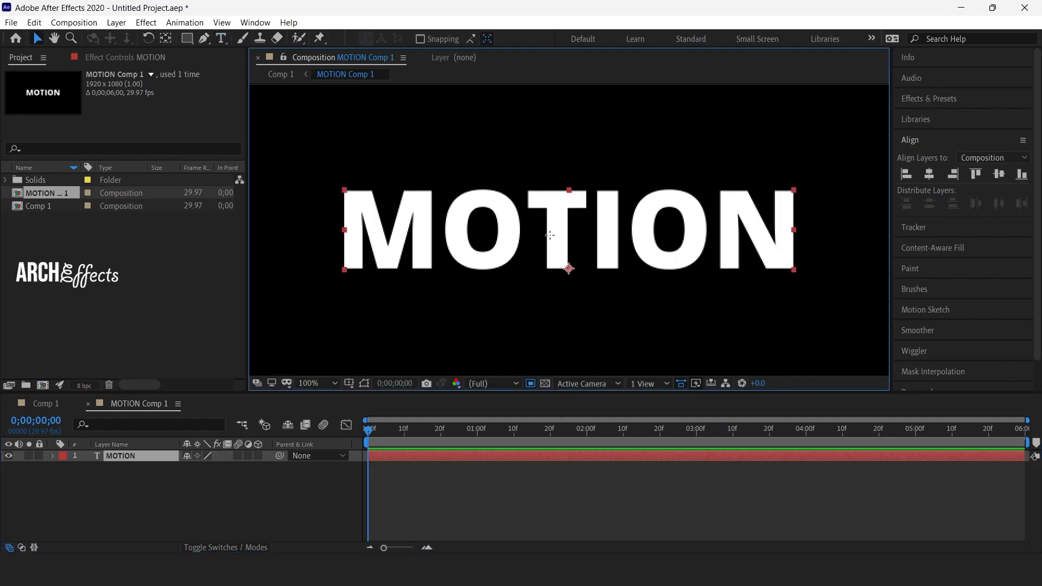
{"action": "left_click_drag", "start_coordinate": [342, 189], "coordinate": [796, 274]}
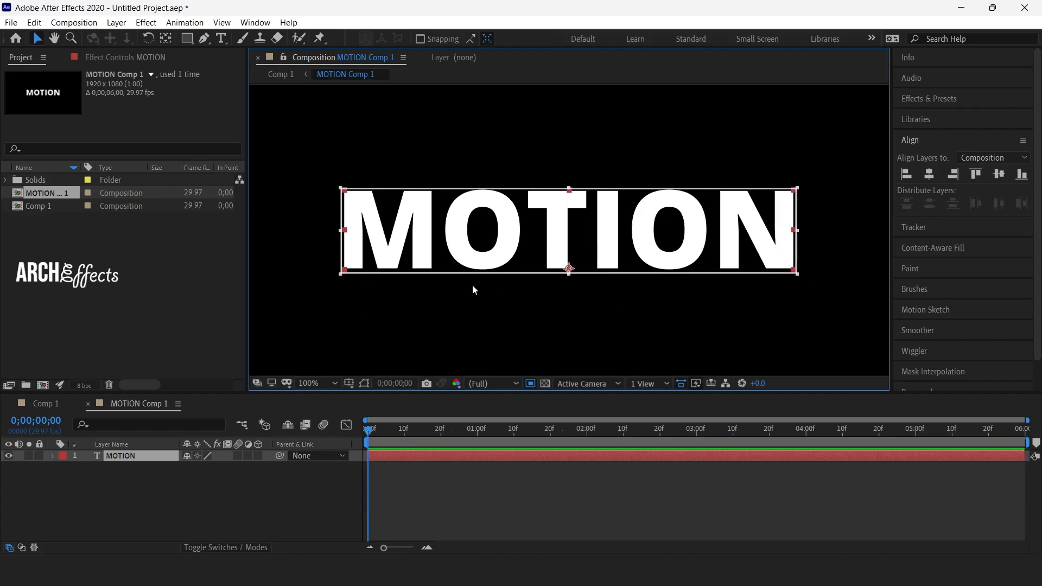
{"action": "left_click", "coordinate": [74, 22]}
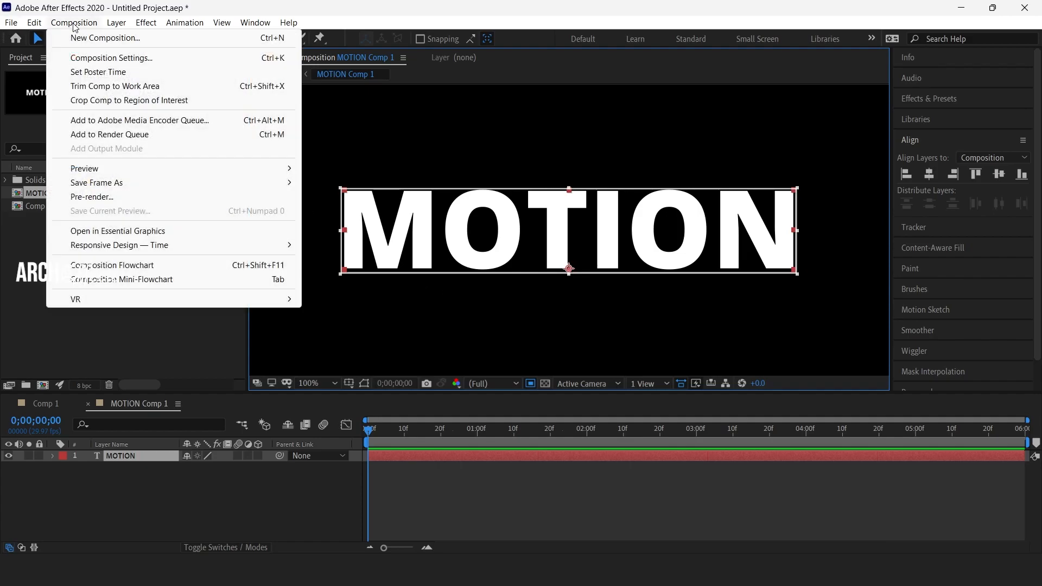
{"action": "left_click", "coordinate": [126, 101]}
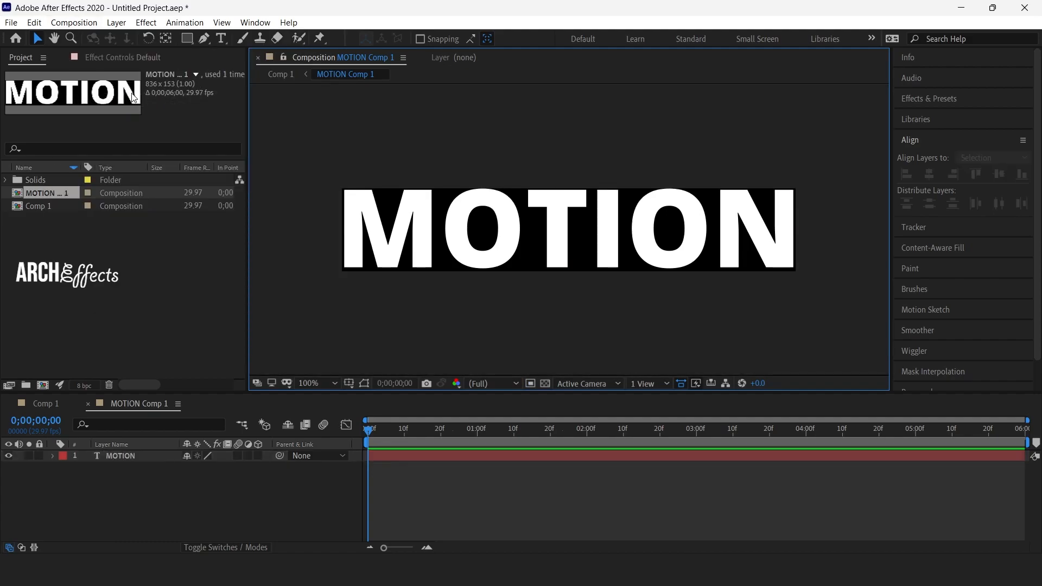
Return to Comp 1 and apply the Offset distort effect to the MOTION Comp 1 layer.
{"action": "left_click", "coordinate": [39, 408]}
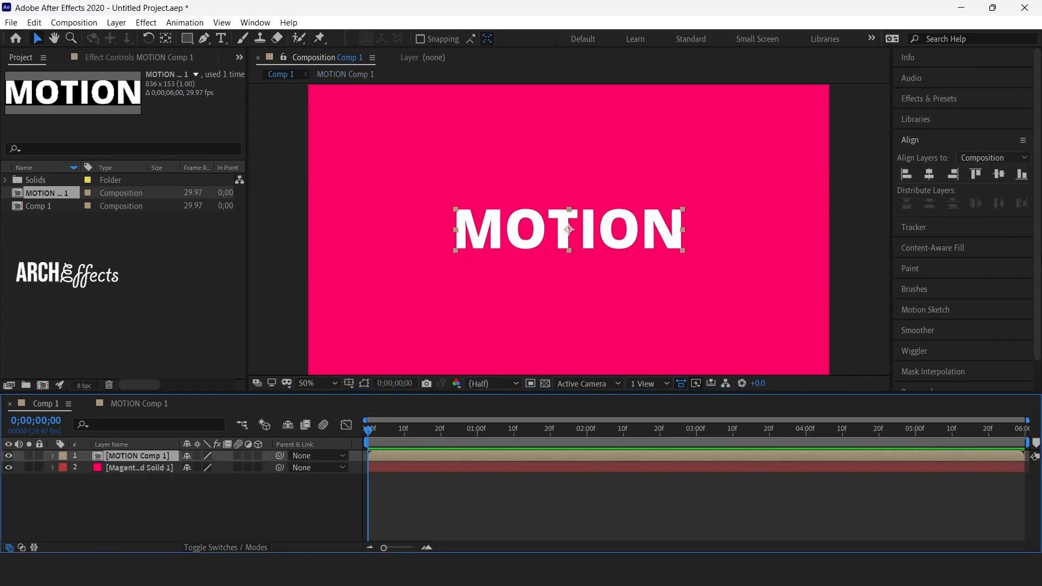
{"action": "left_click", "coordinate": [941, 98]}
{"action": "left_click", "coordinate": [941, 116]}
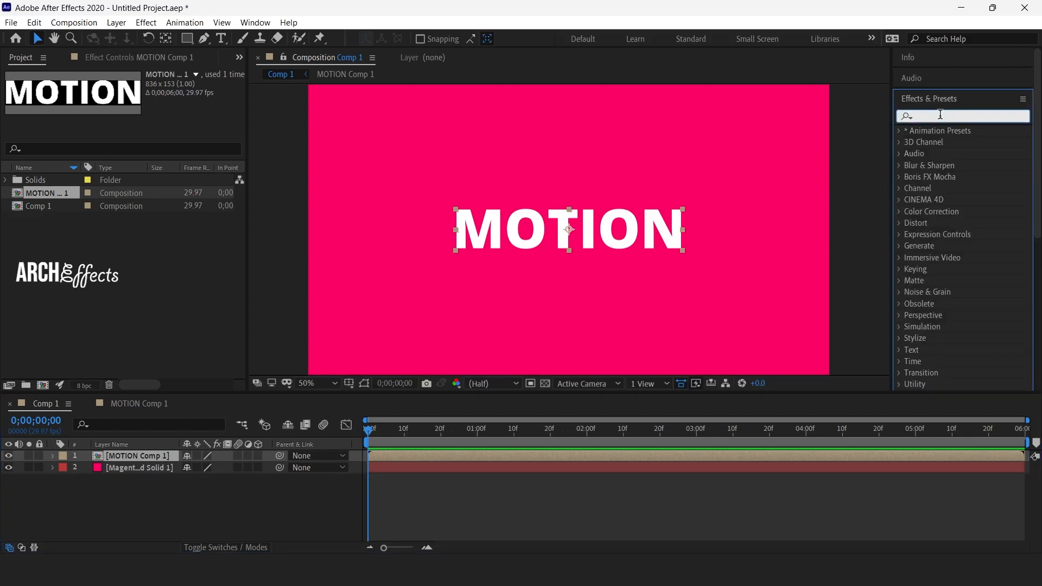
{"action": "type", "text": "offset"}
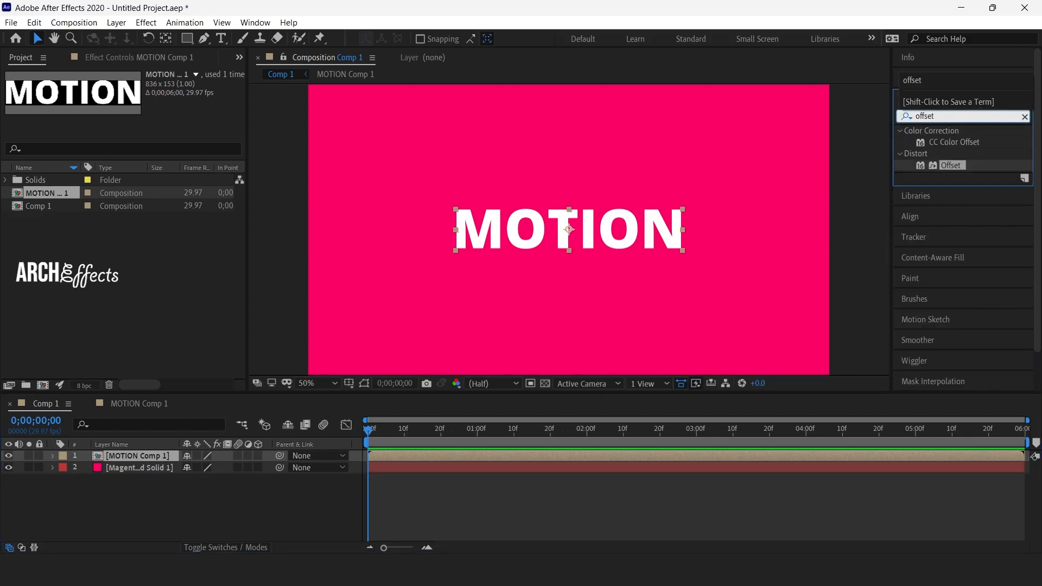
{"action": "left_click_drag", "start_coordinate": [950, 165], "coordinate": [145, 454]}
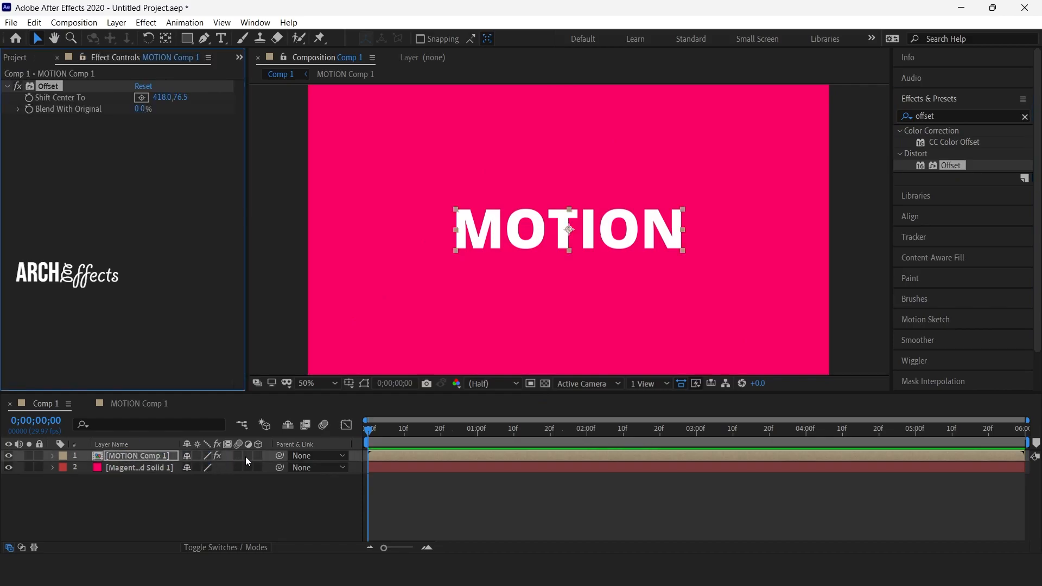
Duplicate the MOTION Comp 1 layer until there are six copies, one for each letter.
{"action": "left_click", "coordinate": [141, 454]}
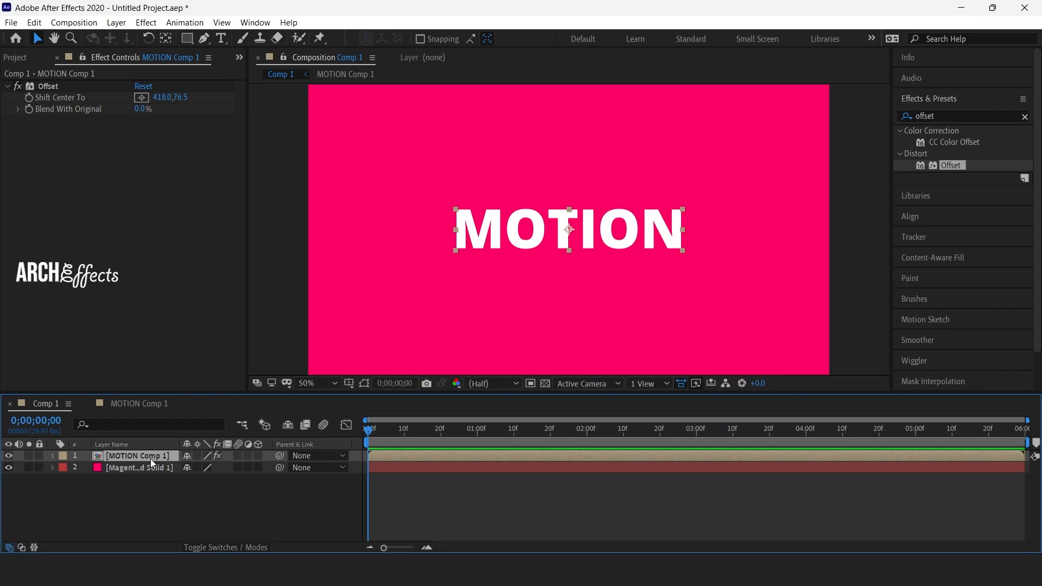
{"action": "key", "text": "ctrl+d"}
{"action": "key", "text": "ctrl+d"}
{"action": "key", "text": "ctrl+d"}
{"action": "key", "text": "ctrl+d"}
{"action": "key", "text": "ctrl+d"}
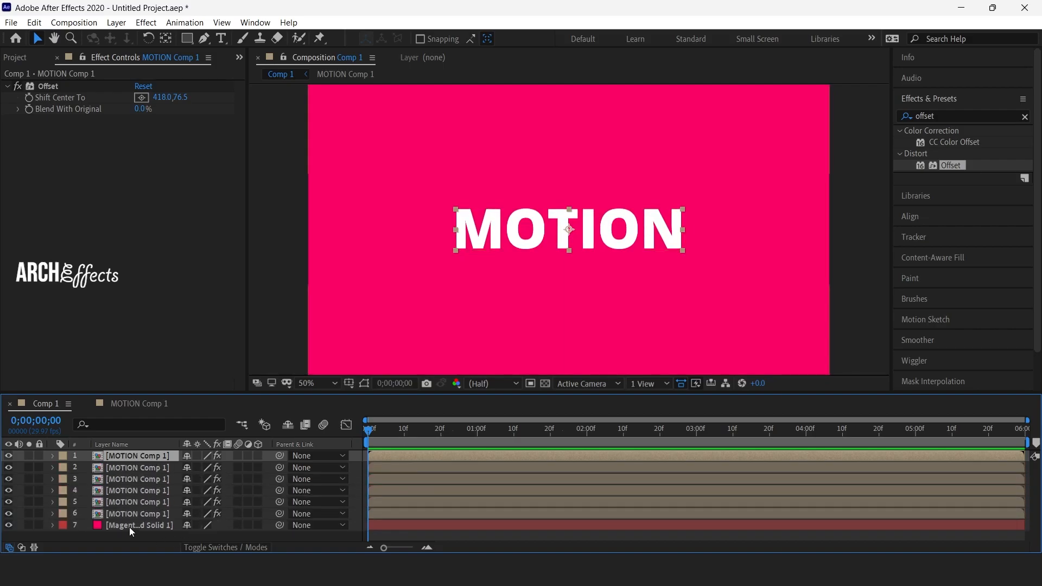
Rename the three lowest MOTION Comp 1 layers, from the bottom up, as M, O and T.
{"action": "left_click", "coordinate": [132, 514]}
{"action": "right_click", "coordinate": [132, 513]}
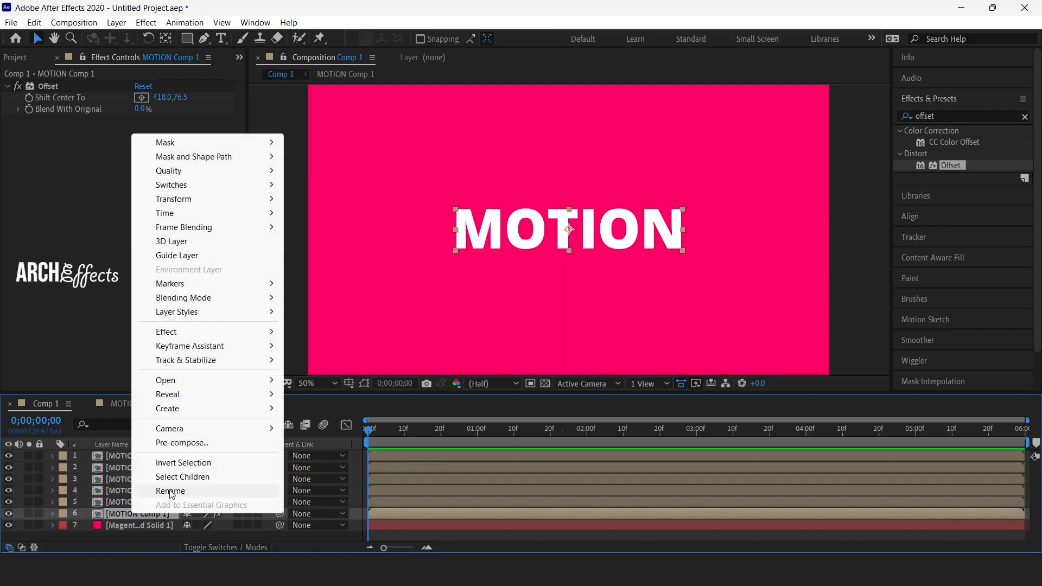
{"action": "left_click", "coordinate": [174, 491]}
{"action": "type", "text": "M"}
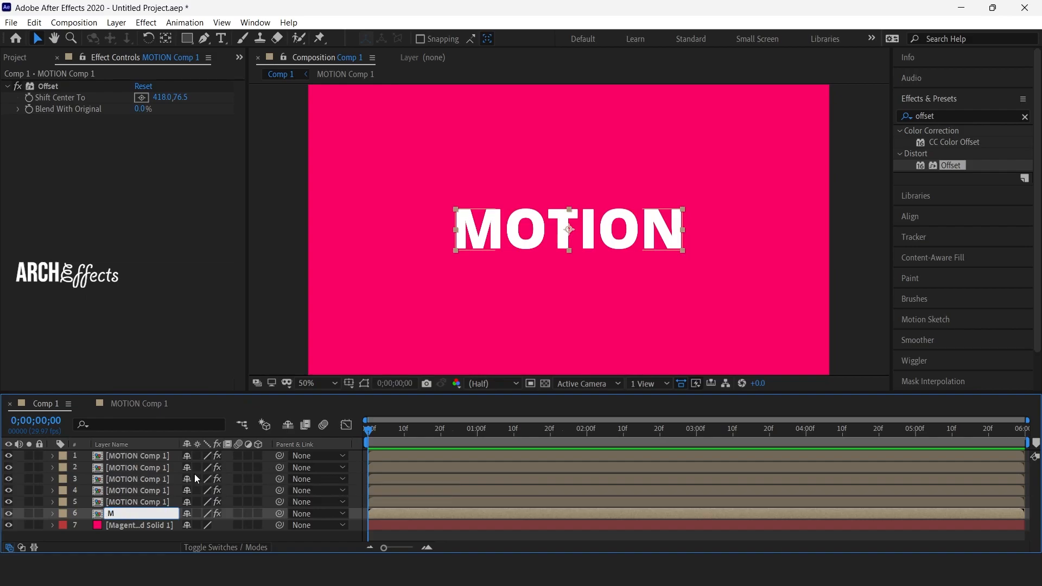
{"action": "right_click", "coordinate": [152, 500]}
{"action": "left_click", "coordinate": [177, 483]}
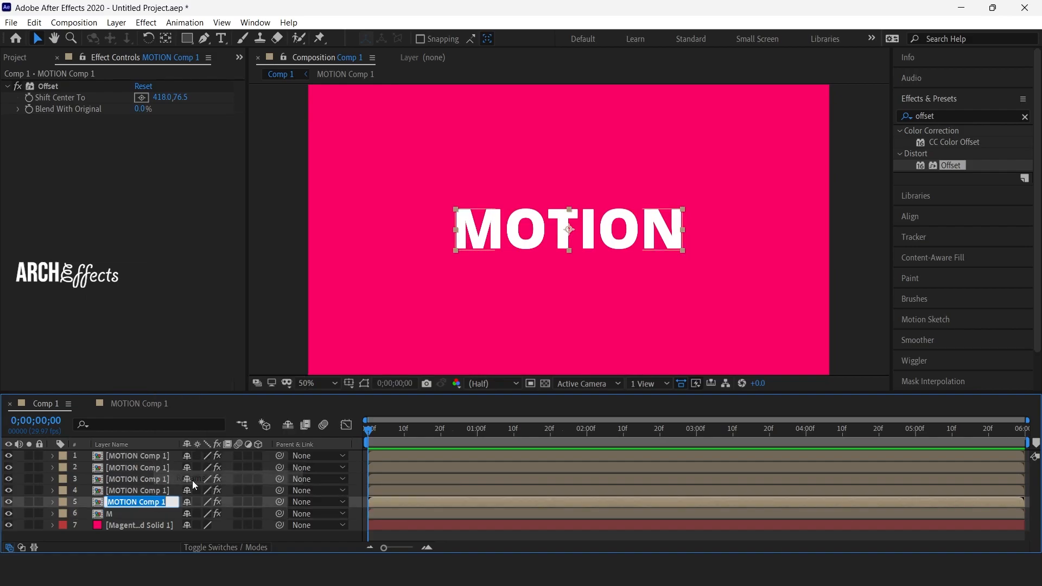
{"action": "type", "text": "O"}
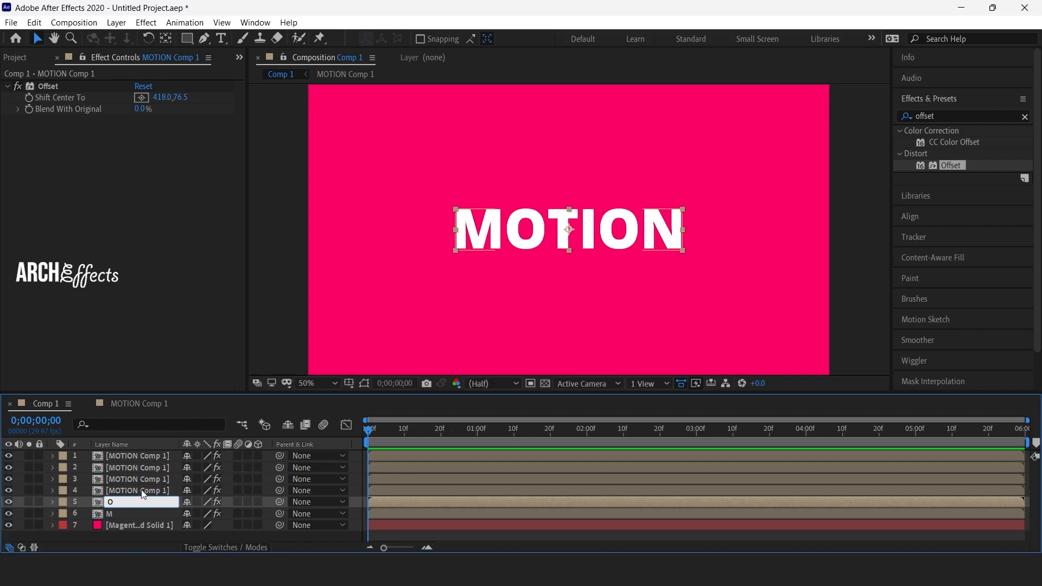
{"action": "left_click", "coordinate": [142, 491]}
{"action": "right_click", "coordinate": [142, 491]}
{"action": "left_click", "coordinate": [194, 466]}
{"action": "type", "text": "T"}
Rename the three remaining MOTION Comp 1 layers above T, going upwards, as I, O and N.
{"action": "left_click", "coordinate": [142, 474]}
{"action": "right_click", "coordinate": [148, 477]}
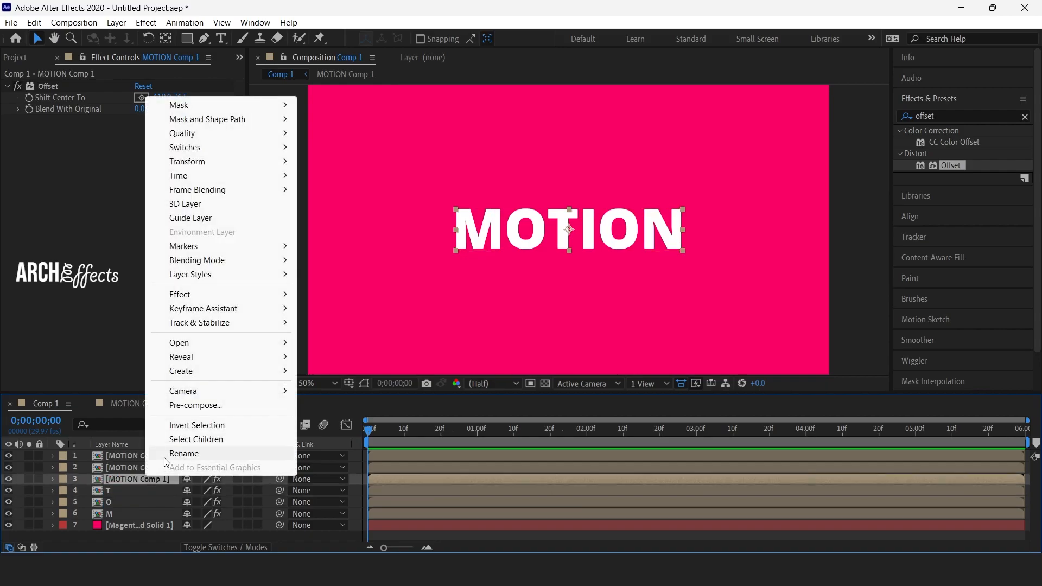
{"action": "left_click", "coordinate": [165, 456]}
{"action": "type", "text": "I"}
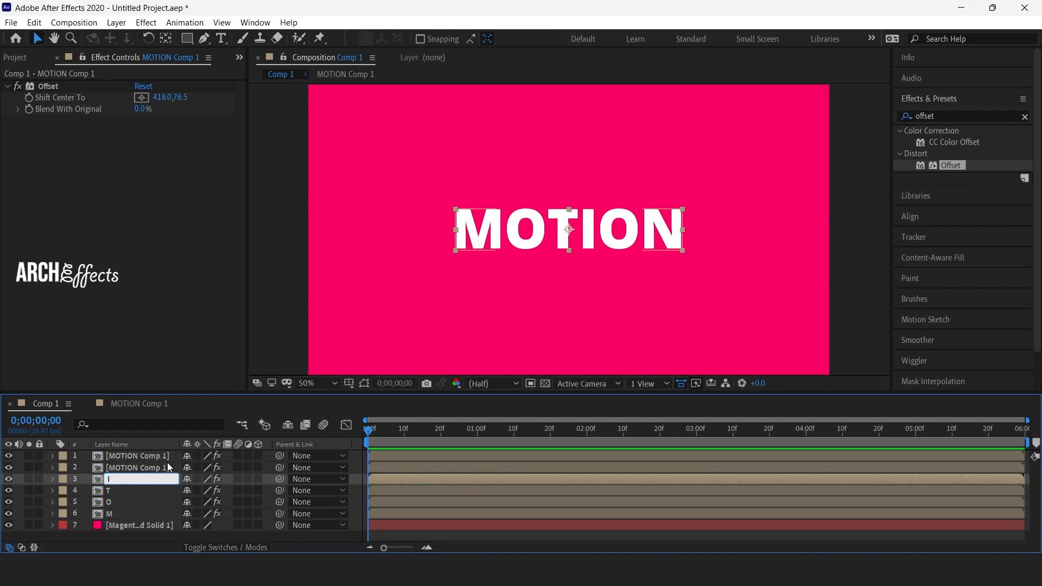
{"action": "left_click", "coordinate": [167, 462]}
{"action": "right_click", "coordinate": [167, 462]}
{"action": "left_click", "coordinate": [187, 445]}
{"action": "type", "text": "O"}
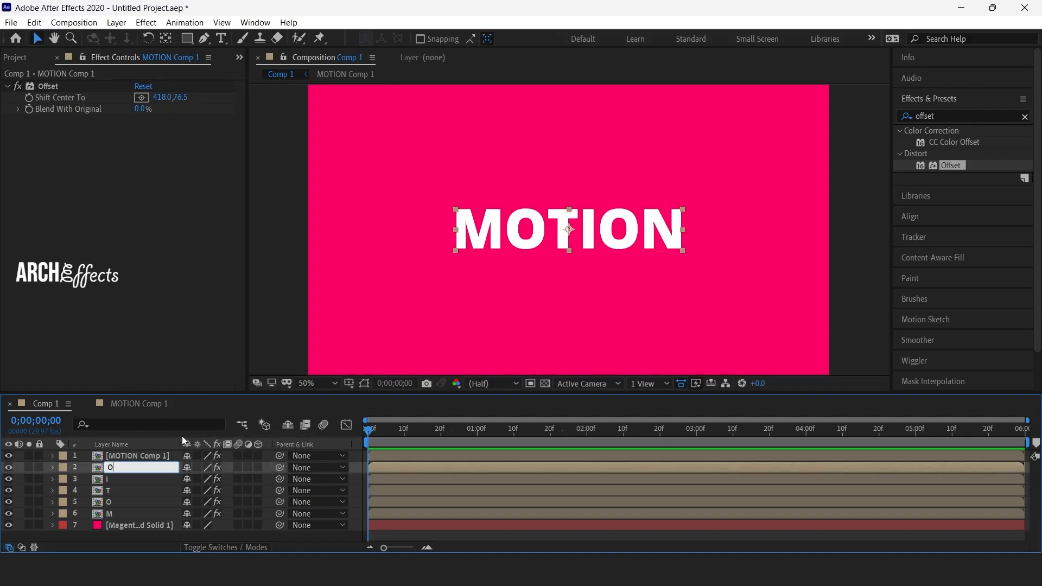
{"action": "left_click", "coordinate": [141, 456]}
{"action": "right_click", "coordinate": [141, 455]}
{"action": "left_click", "coordinate": [164, 430]}
{"action": "type", "text": "N"}
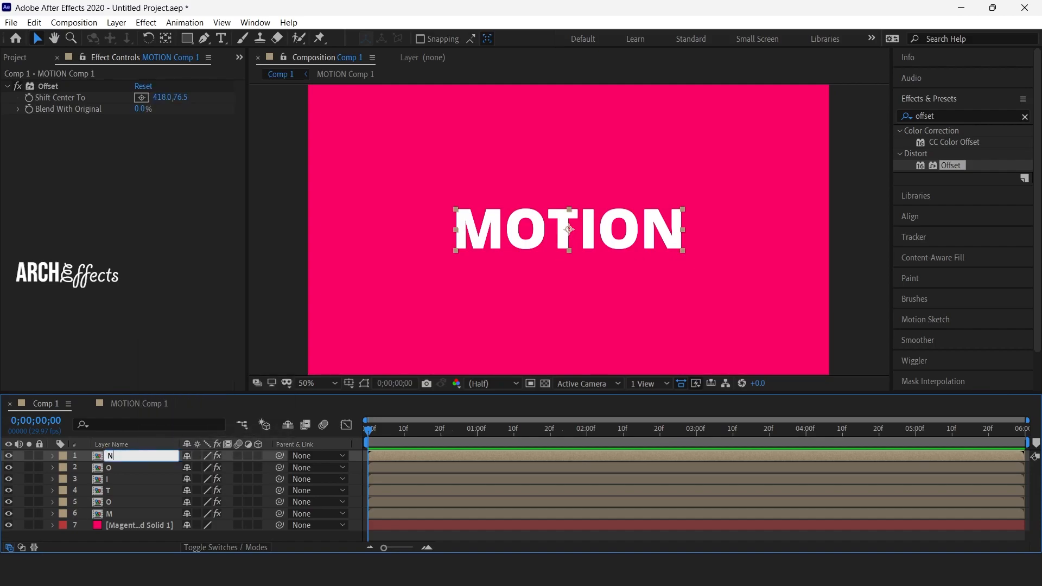
Draw a rectangular mask around the letter M on the M layer.
{"action": "left_click", "coordinate": [128, 513]}
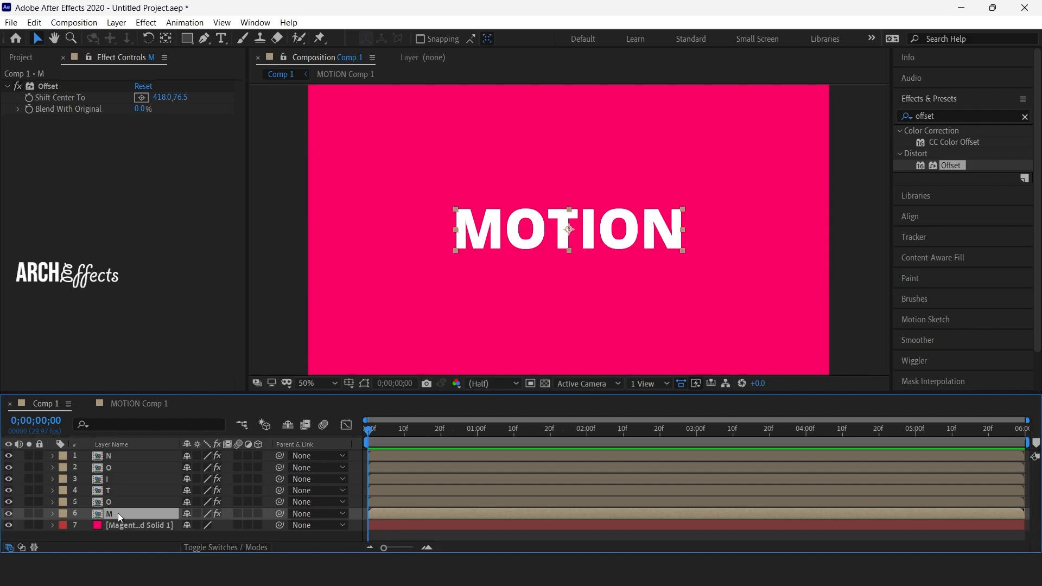
{"action": "left_click", "coordinate": [187, 38]}
{"action": "key", "text": "slash"}
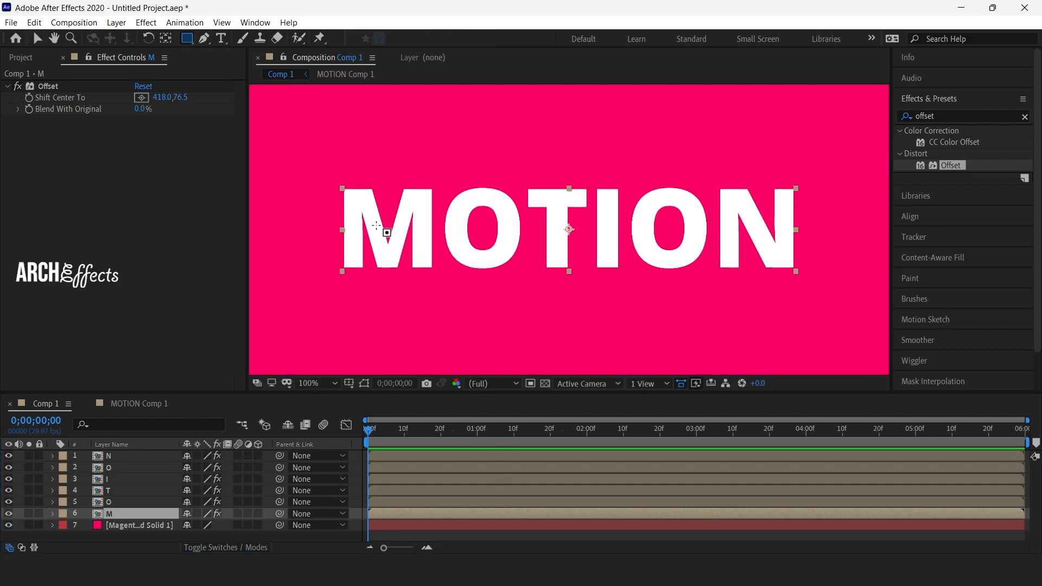
{"action": "left_click_drag", "start_coordinate": [340, 185], "coordinate": [433, 274]}
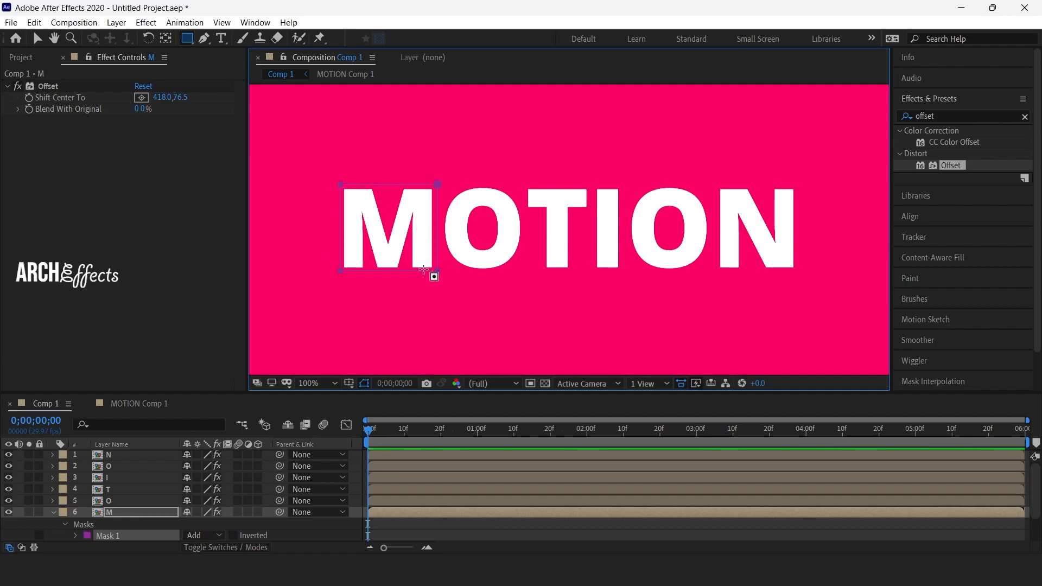
Draw rectangular masks around the first letter O on the lower O layer and around the letter T on the T layer.
{"action": "left_click", "coordinate": [117, 501]}
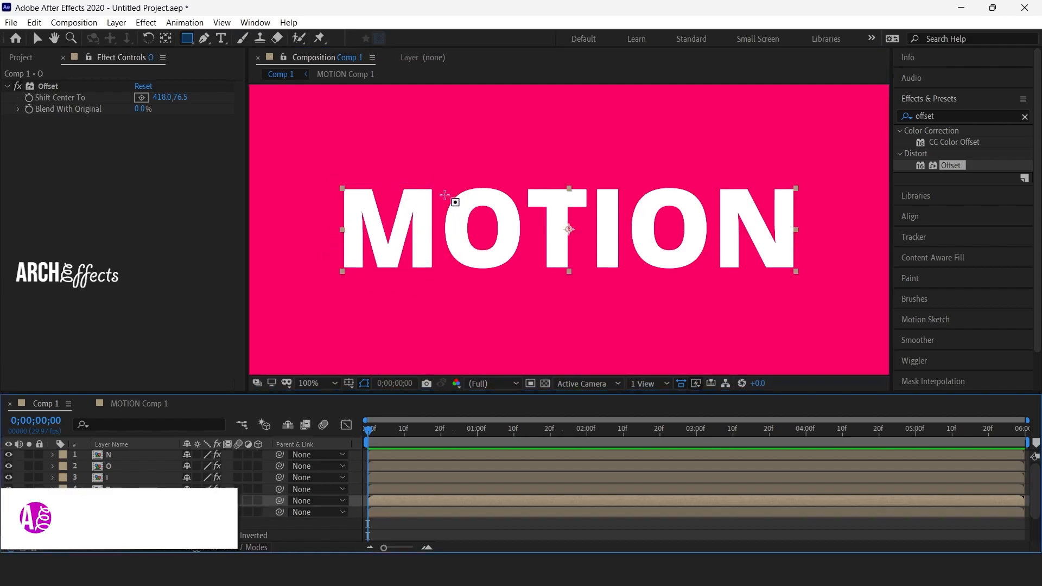
{"action": "mouse_move", "coordinate": [440, 181]}
{"action": "left_mouse_down"}
{"action": "mouse_move", "coordinate": [508, 222]}
{"action": "mouse_move", "coordinate": [529, 260]}
{"action": "mouse_move", "coordinate": [523, 273]}
{"action": "left_mouse_up"}
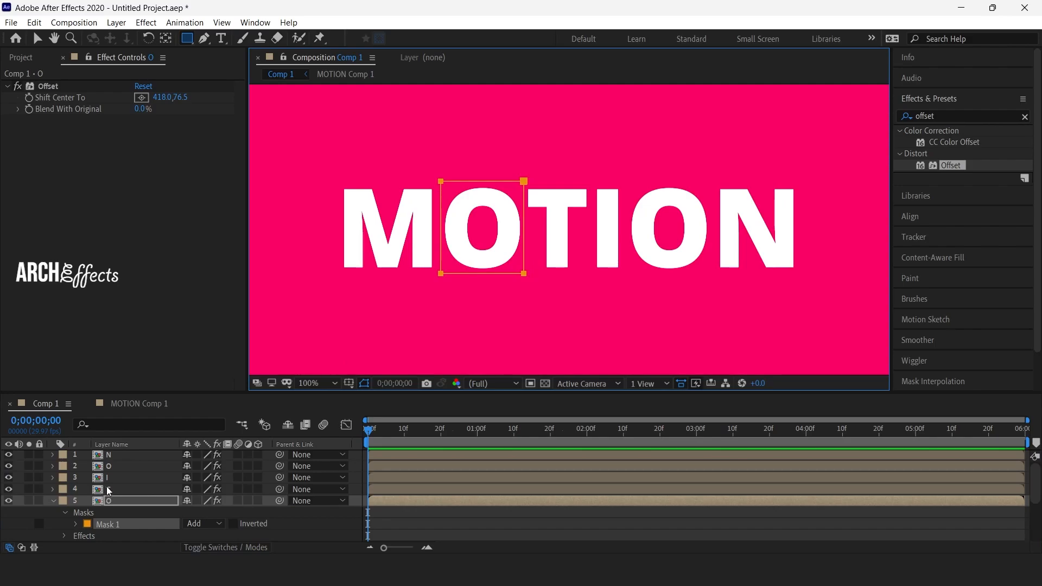
{"action": "left_click", "coordinate": [109, 491]}
{"action": "left_click_drag", "start_coordinate": [521, 178], "coordinate": [582, 237]}
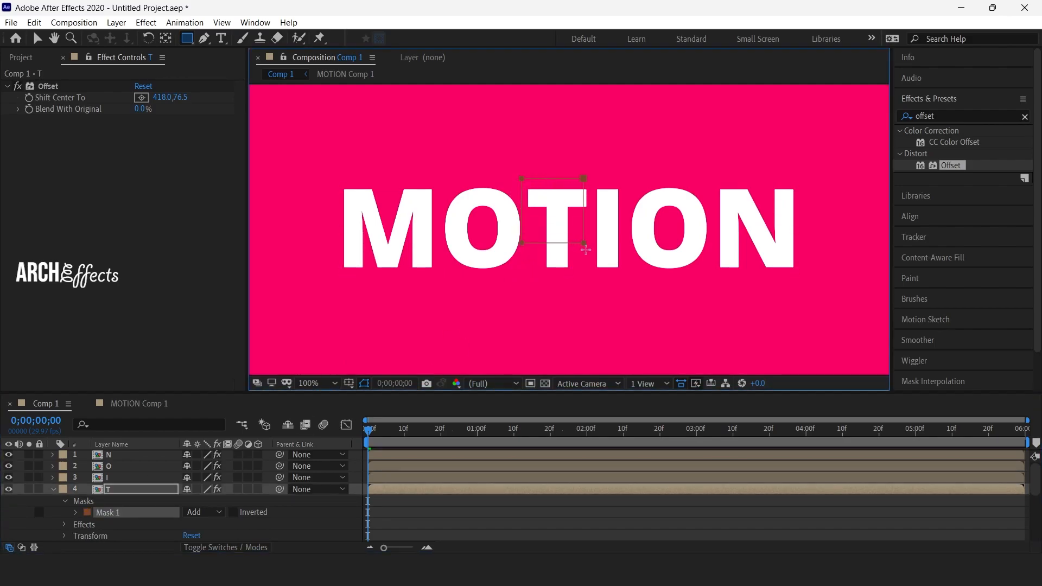
Draw rectangular masks around the letters I, second O and N, each on its own layer.
{"action": "key", "text": "ctrl+Up"}
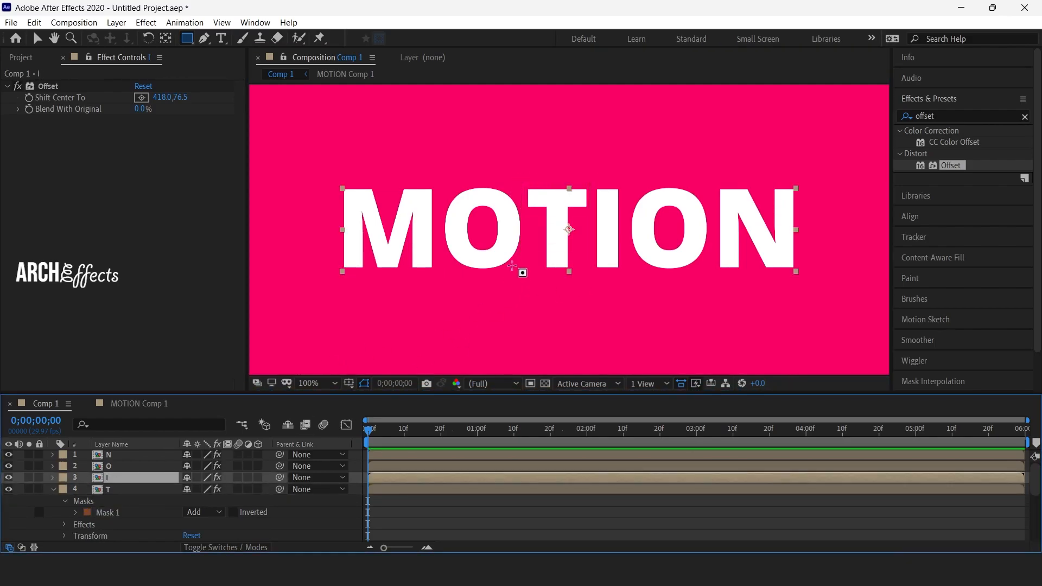
{"action": "mouse_move", "coordinate": [590, 187]}
{"action": "left_mouse_down"}
{"action": "mouse_move", "coordinate": [630, 258]}
{"action": "mouse_move", "coordinate": [627, 275]}
{"action": "left_mouse_up"}
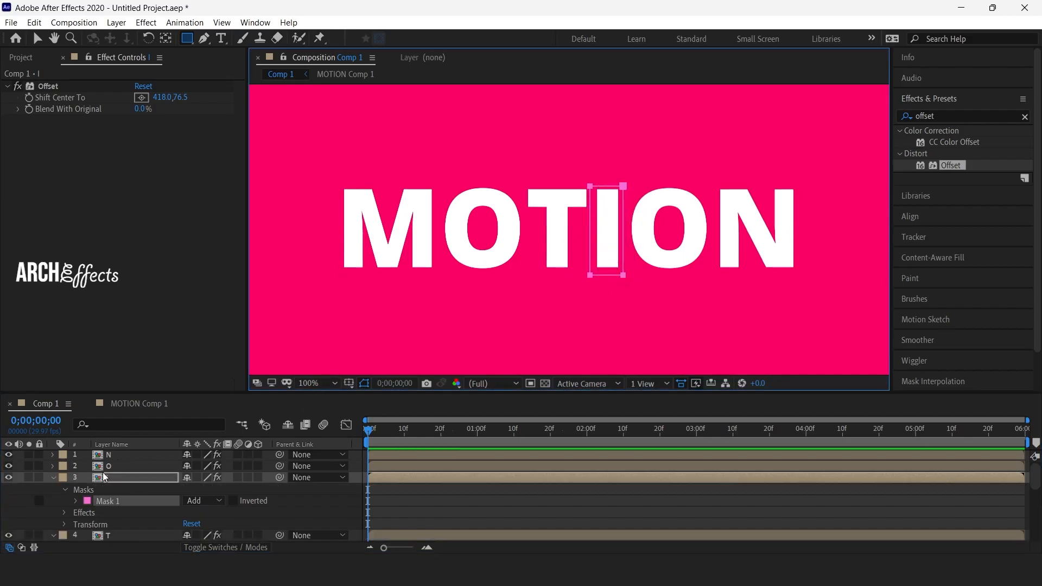
{"action": "left_click", "coordinate": [129, 467]}
{"action": "mouse_move", "coordinate": [629, 175]}
{"action": "left_mouse_down"}
{"action": "mouse_move", "coordinate": [682, 216]}
{"action": "mouse_move", "coordinate": [706, 279]}
{"action": "left_mouse_up"}
{"action": "left_click", "coordinate": [129, 455]}
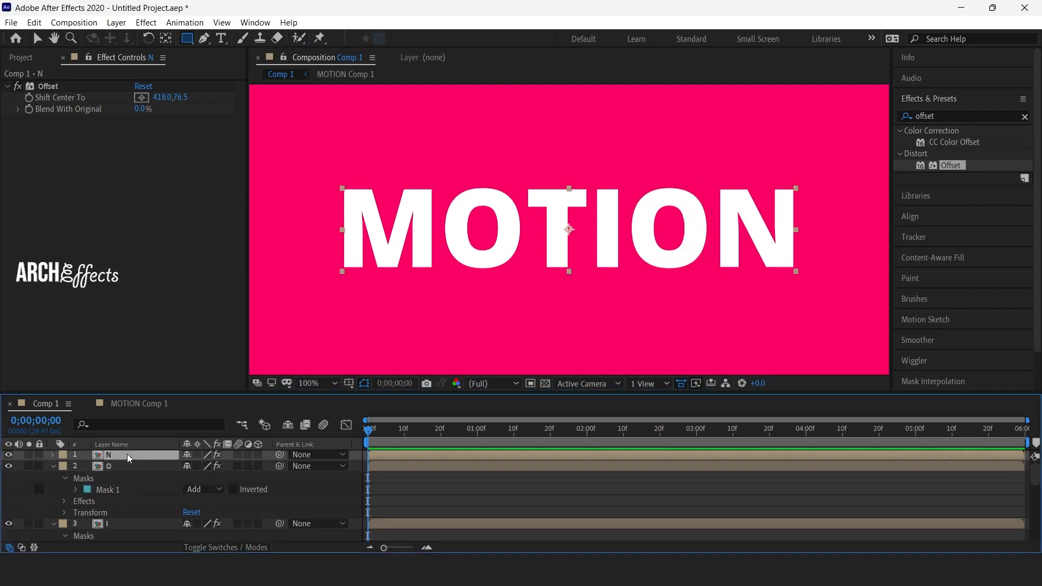
{"action": "mouse_move", "coordinate": [708, 181]}
{"action": "left_mouse_down"}
{"action": "mouse_move", "coordinate": [803, 256]}
{"action": "mouse_move", "coordinate": [801, 277]}
{"action": "left_mouse_up"}
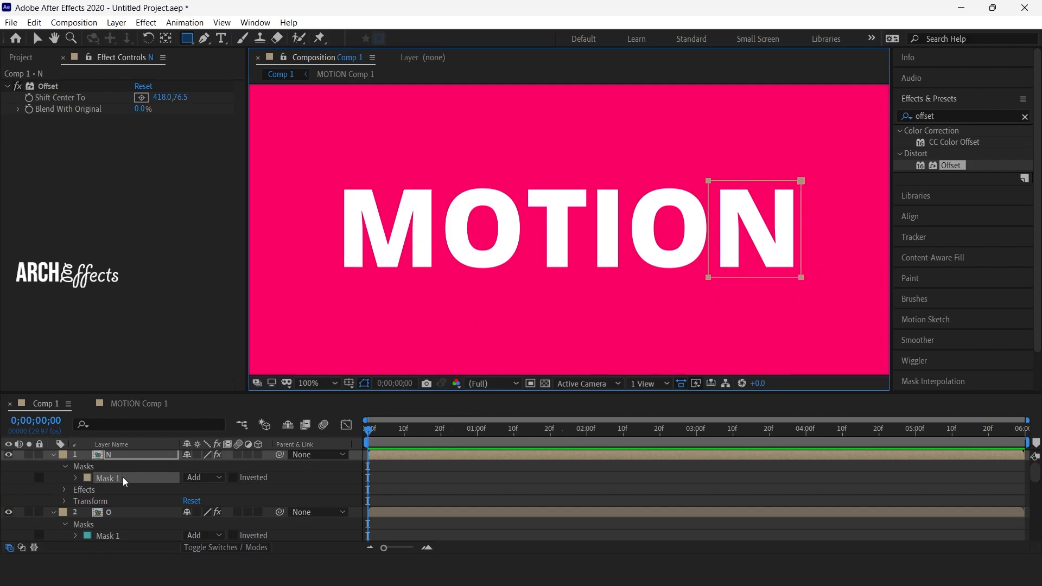
At 0;00;04;00, turn on keyframing for the Offset effect's Shift Center To on the M, lower O and T layers.
{"action": "left_click", "coordinate": [125, 456]}
{"action": "scroll", "coordinate": [132, 462], "scroll_direction": "down", "scroll_amount": 2}
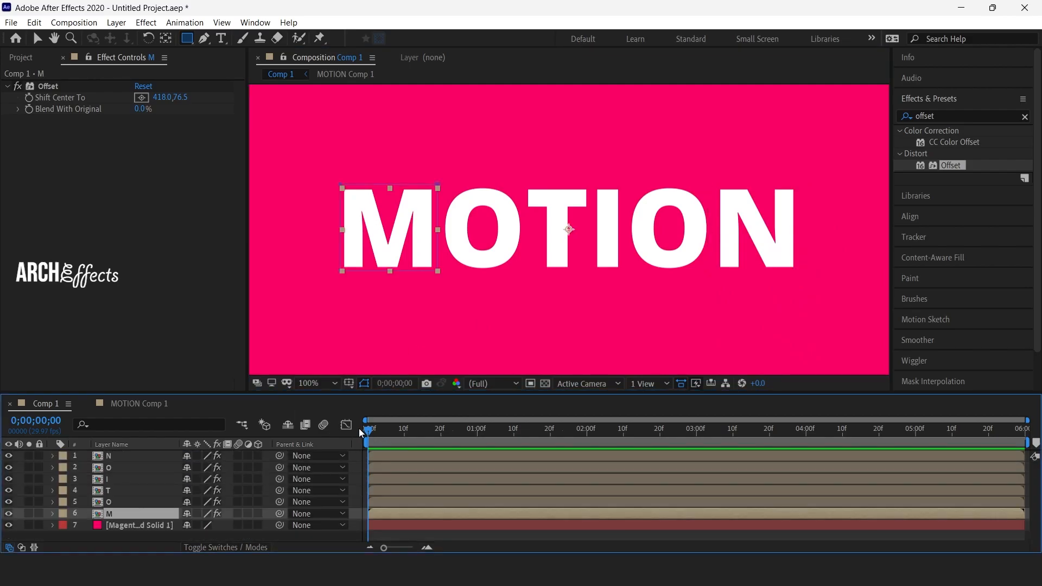
{"action": "left_click_drag", "start_coordinate": [371, 435], "coordinate": [808, 448]}
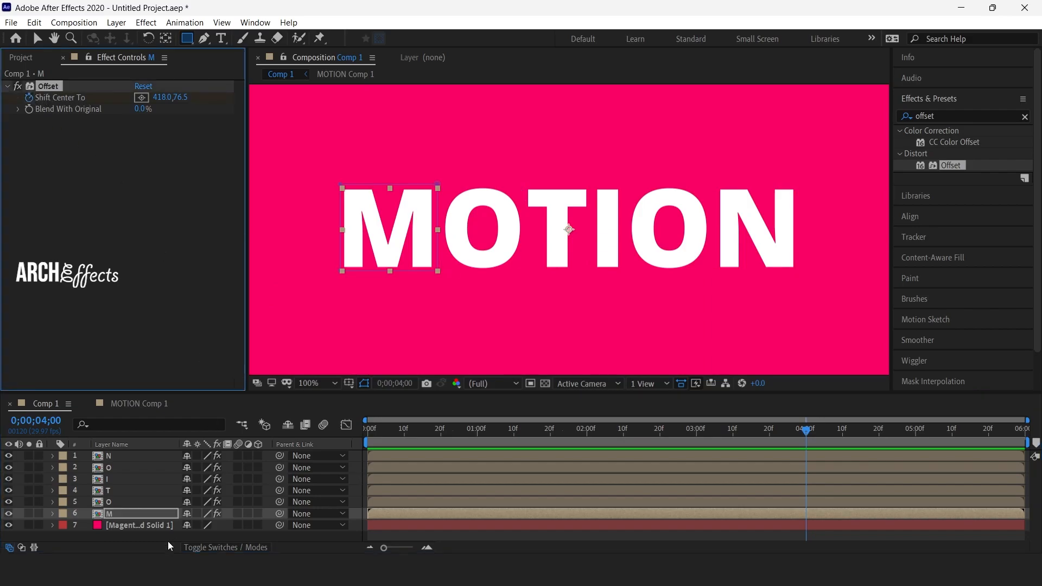
{"action": "left_click", "coordinate": [108, 502]}
{"action": "left_click", "coordinate": [29, 98]}
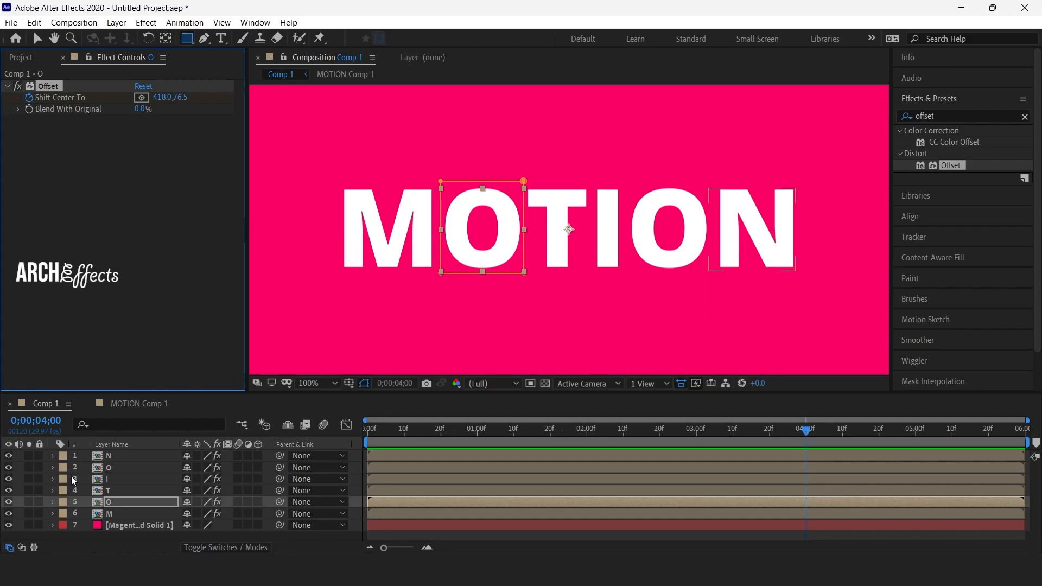
{"action": "left_click", "coordinate": [124, 490]}
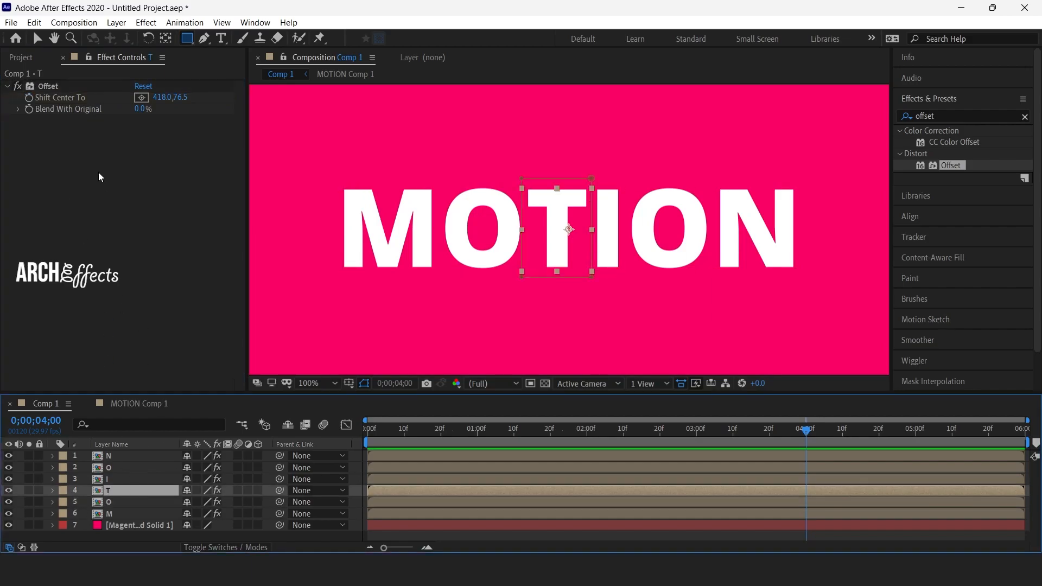
{"action": "left_click", "coordinate": [30, 99]}
Turn on keyframing for Shift Center To on the I, upper O and N layers at 0;00;04;00.
{"action": "left_click", "coordinate": [131, 478]}
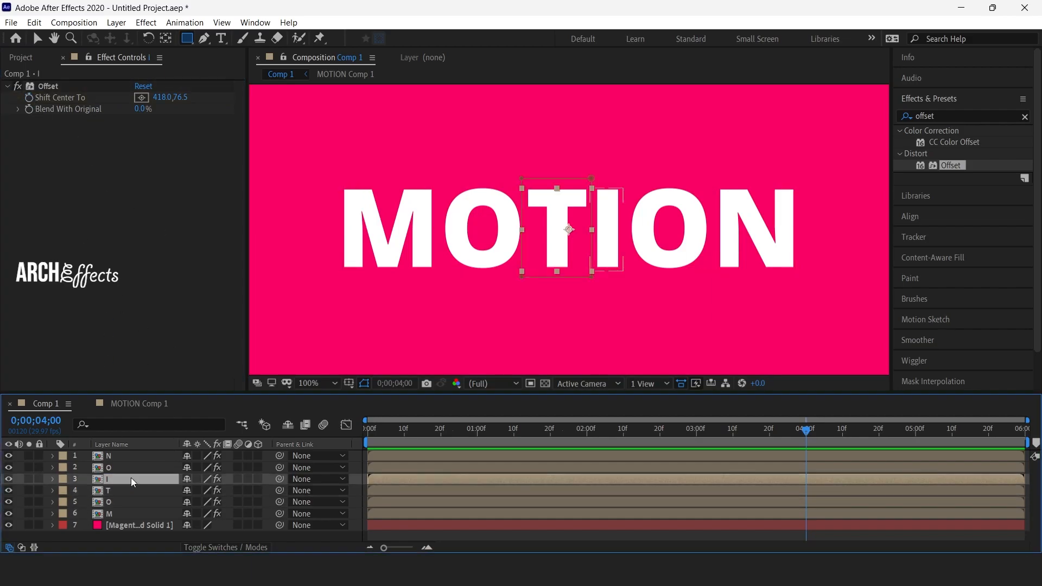
{"action": "left_click", "coordinate": [29, 98]}
{"action": "left_click", "coordinate": [124, 467]}
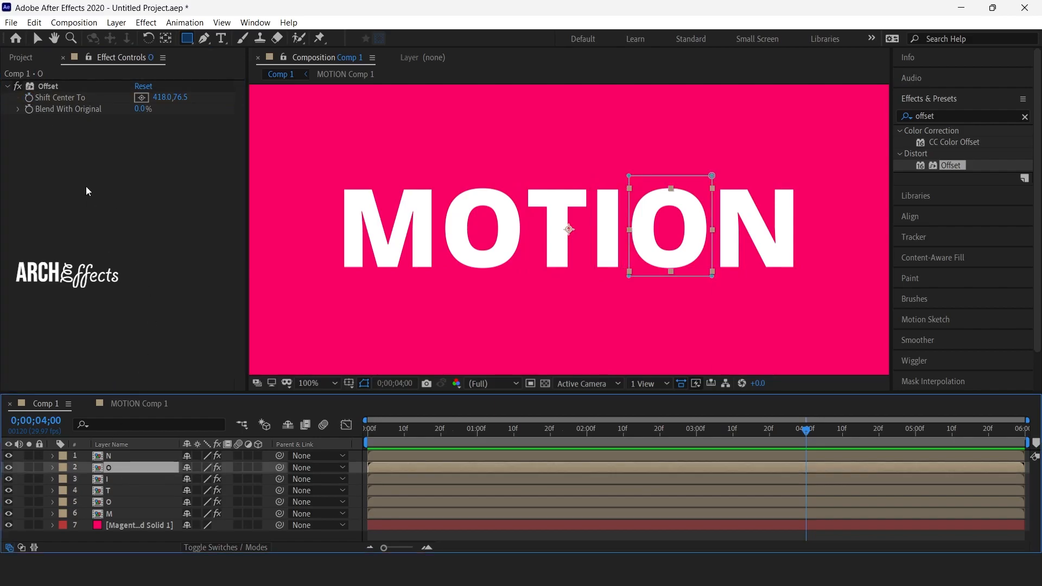
{"action": "left_click", "coordinate": [29, 98]}
{"action": "left_click", "coordinate": [117, 456]}
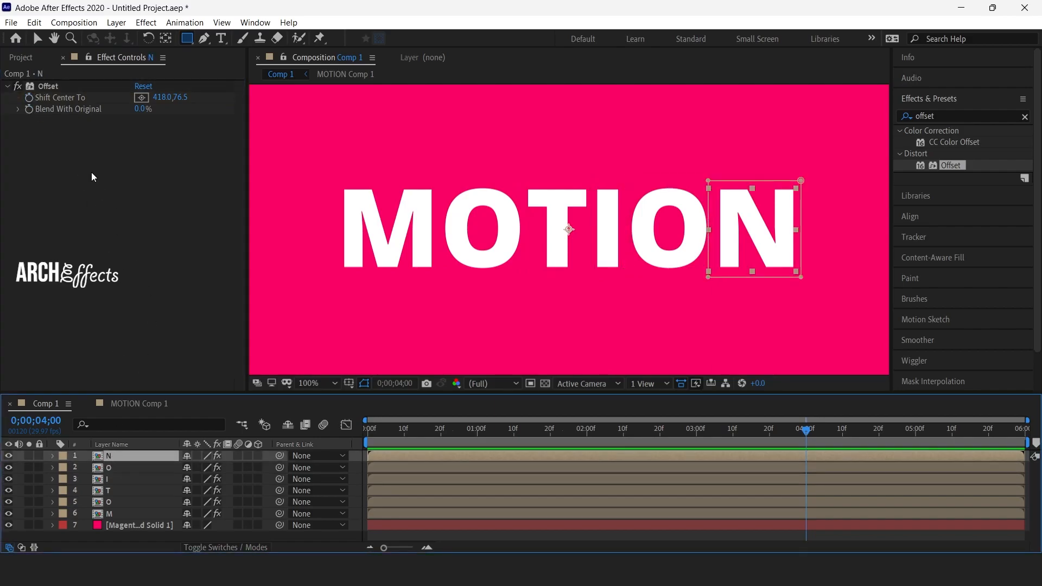
{"action": "left_click", "coordinate": [30, 98]}
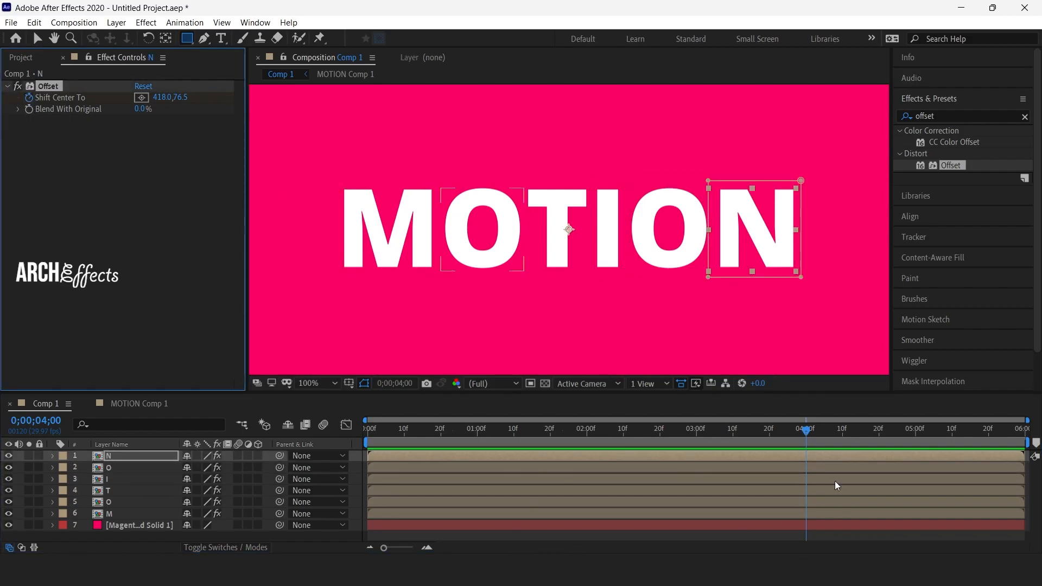
Return to 0;00;00;00, select all six letter layers and reveal their keyframed Shift Center To properties.
{"action": "left_click_drag", "start_coordinate": [805, 434], "coordinate": [353, 446]}
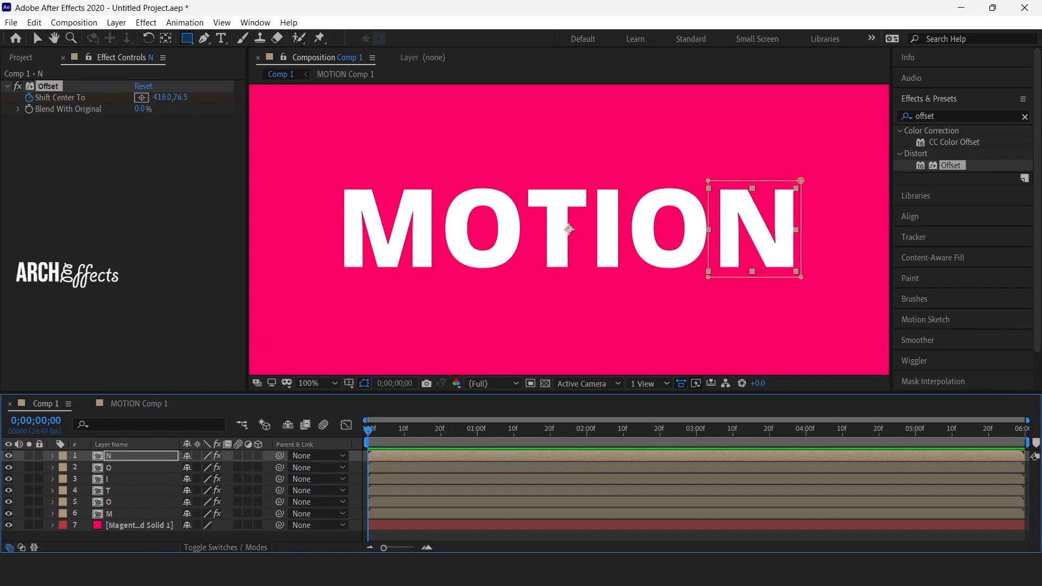
{"action": "left_click", "coordinate": [53, 514]}
{"action": "left_click", "coordinate": [52, 501]}
{"action": "left_click", "coordinate": [119, 513]}
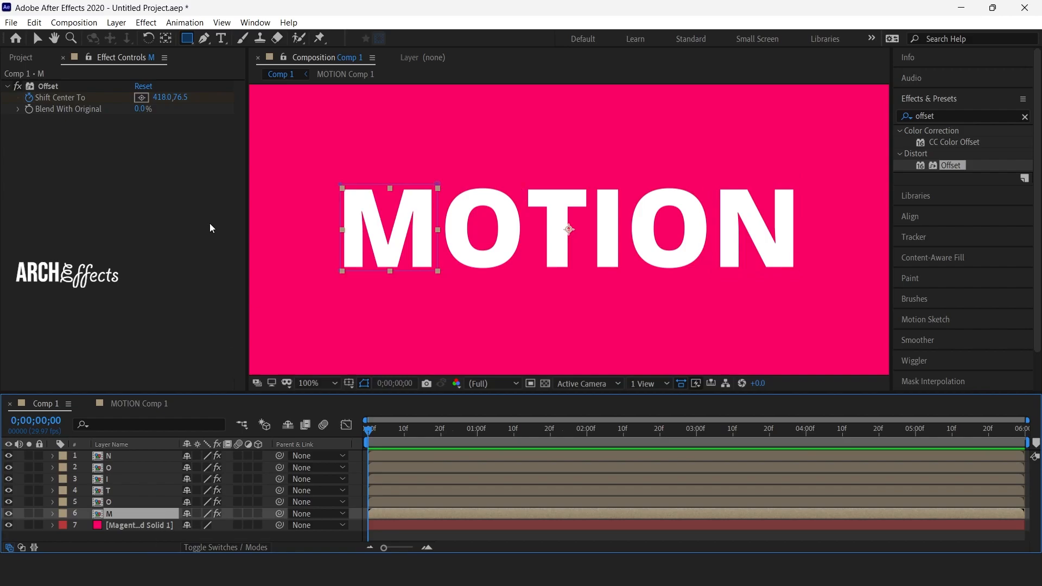
{"action": "left_click_drag", "start_coordinate": [186, 513], "coordinate": [139, 454]}
{"action": "key", "text": "u"}
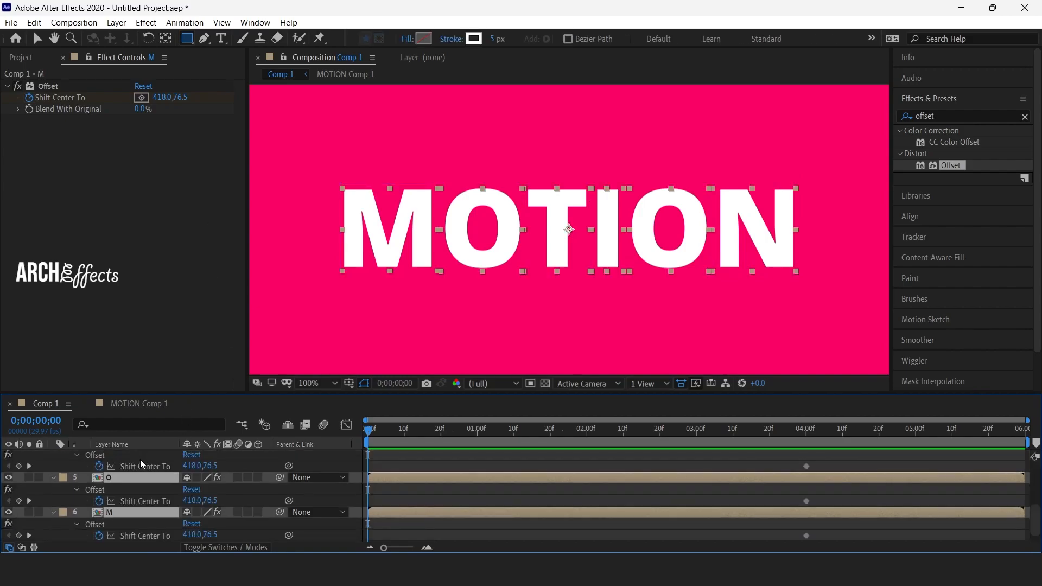
{"action": "scroll", "coordinate": [176, 474], "scroll_direction": "down", "scroll_amount": 1}
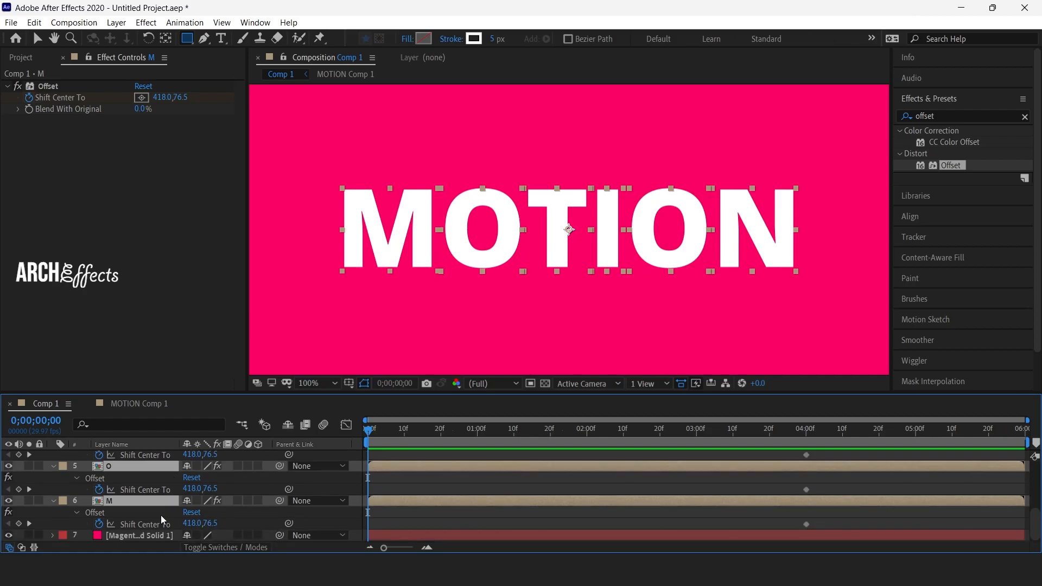
Set the M layer's vertical Shift Center To value to -1500 at 0;00;00;00 and adjust it to -1492.
{"action": "left_click", "coordinate": [215, 523]}
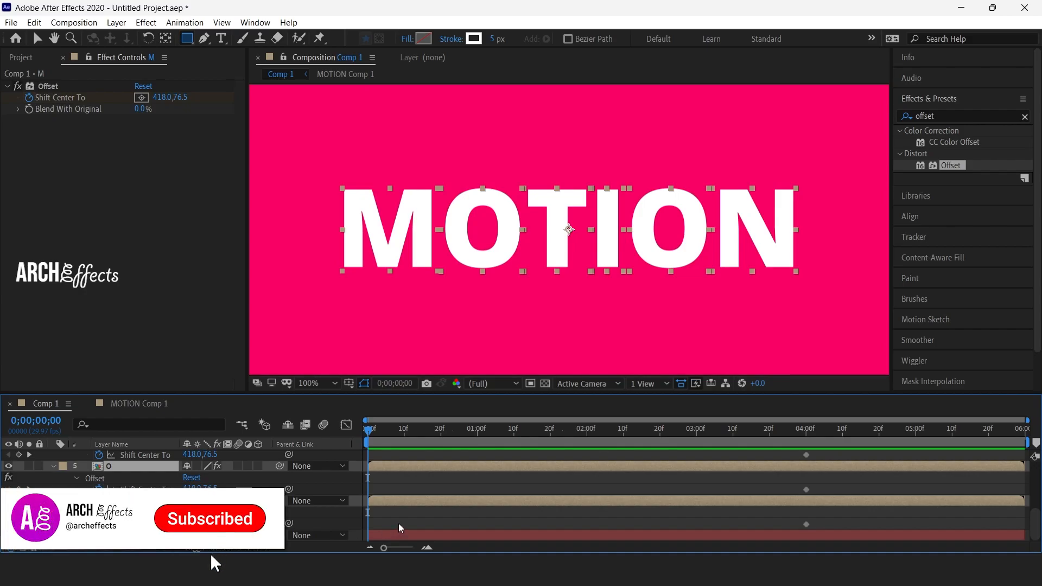
{"action": "type", "text": "-1500"}
{"action": "key", "text": "Return"}
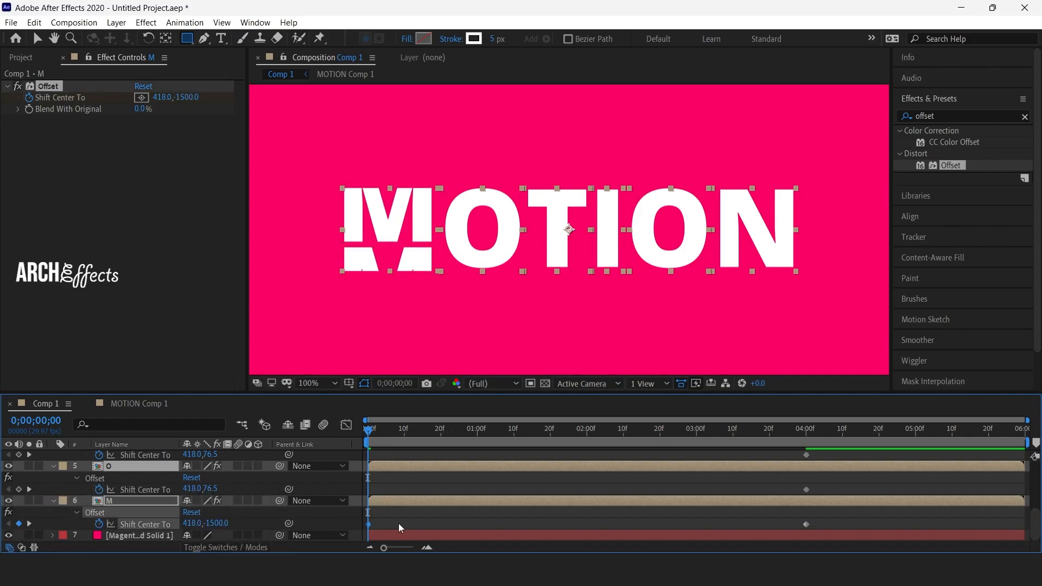
{"action": "mouse_move", "coordinate": [215, 529]}
{"action": "left_mouse_down"}
{"action": "mouse_move", "coordinate": [190, 517]}
{"action": "mouse_move", "coordinate": [217, 521]}
{"action": "left_mouse_up"}
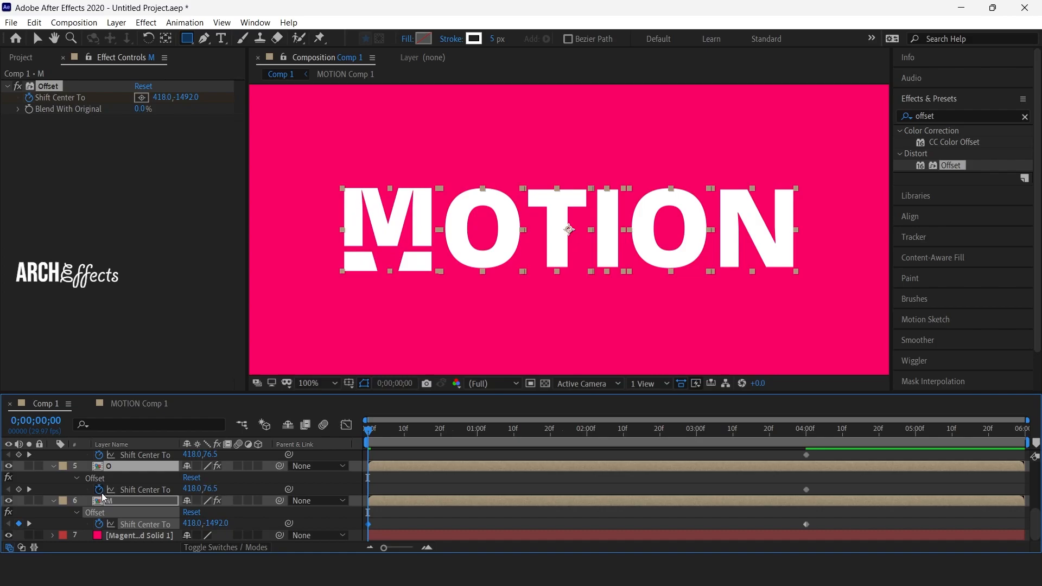
Set the starting vertical Shift Center To value to 1500 on the lower O layer and -1500 on the T layer.
{"action": "left_click", "coordinate": [213, 489]}
{"action": "type", "text": "1500"}
{"action": "key", "text": "Return"}
{"action": "scroll", "coordinate": [223, 471], "scroll_direction": "up", "scroll_amount": 1}
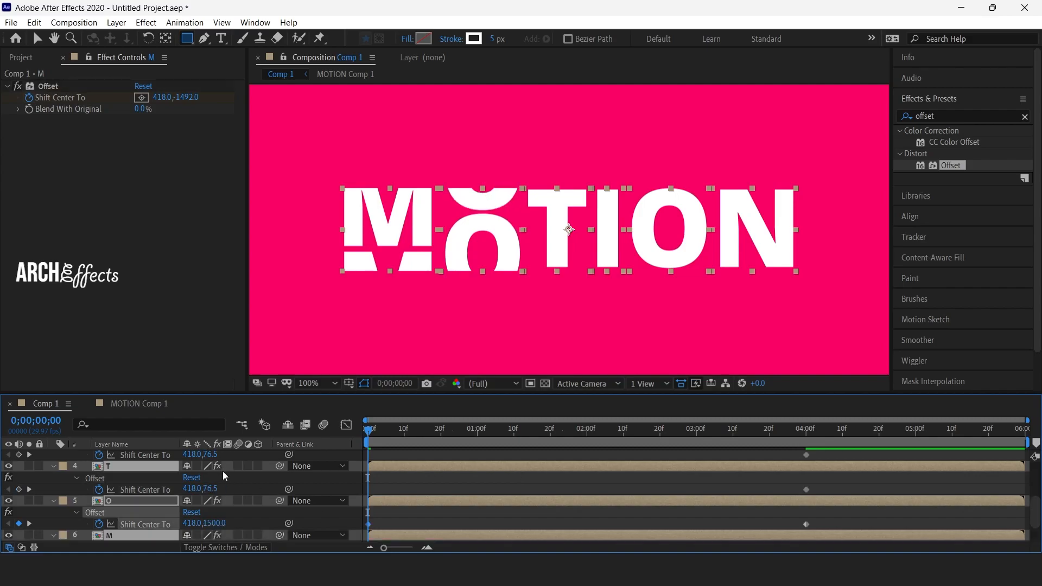
{"action": "left_click", "coordinate": [206, 490]}
{"action": "key", "text": "Return"}
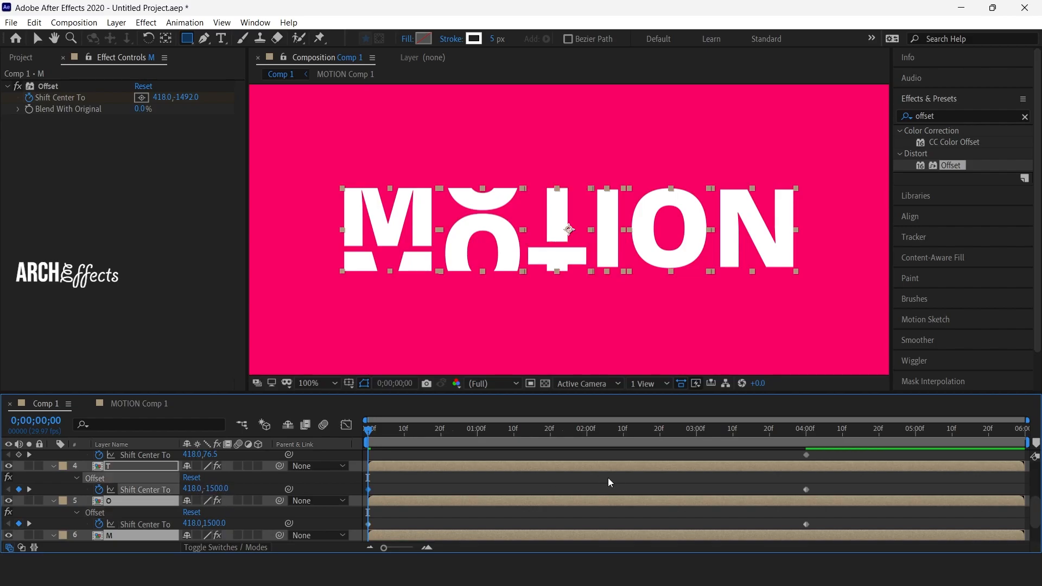
Set the starting vertical Shift Center To value to 1500 on the I layer and -1500 on the upper O layer.
{"action": "scroll", "coordinate": [288, 481], "scroll_direction": "up", "scroll_amount": 2}
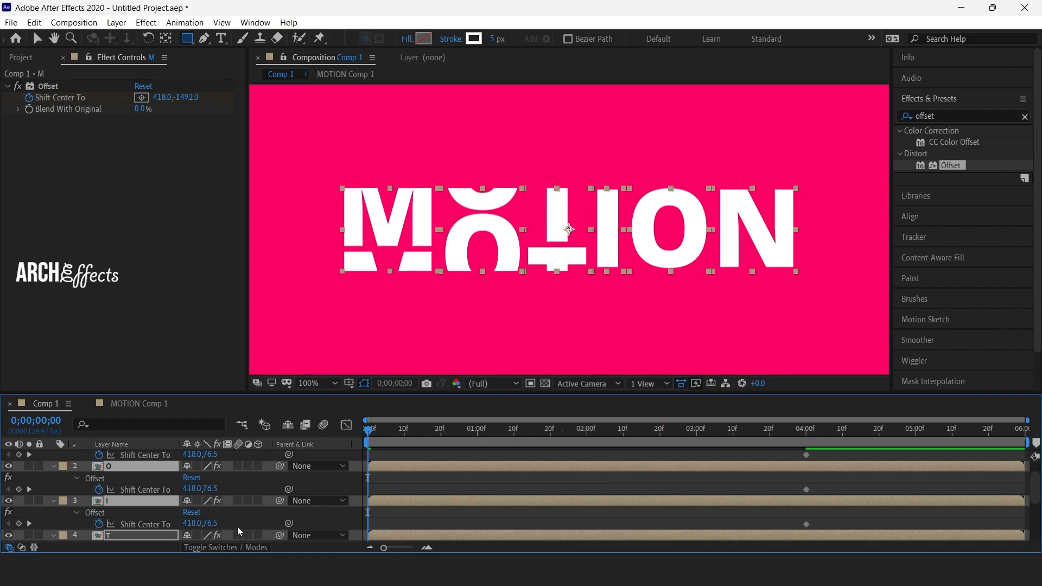
{"action": "scroll", "coordinate": [244, 510], "scroll_direction": "down", "scroll_amount": 1}
{"action": "left_click", "coordinate": [215, 489]}
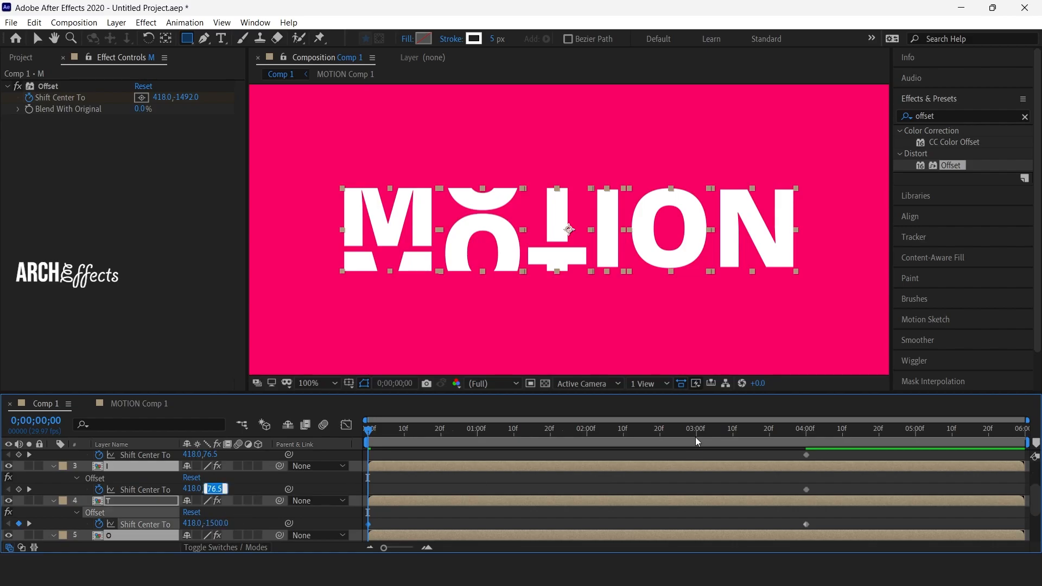
{"action": "type", "text": "1500"}
{"action": "key", "text": "Return"}
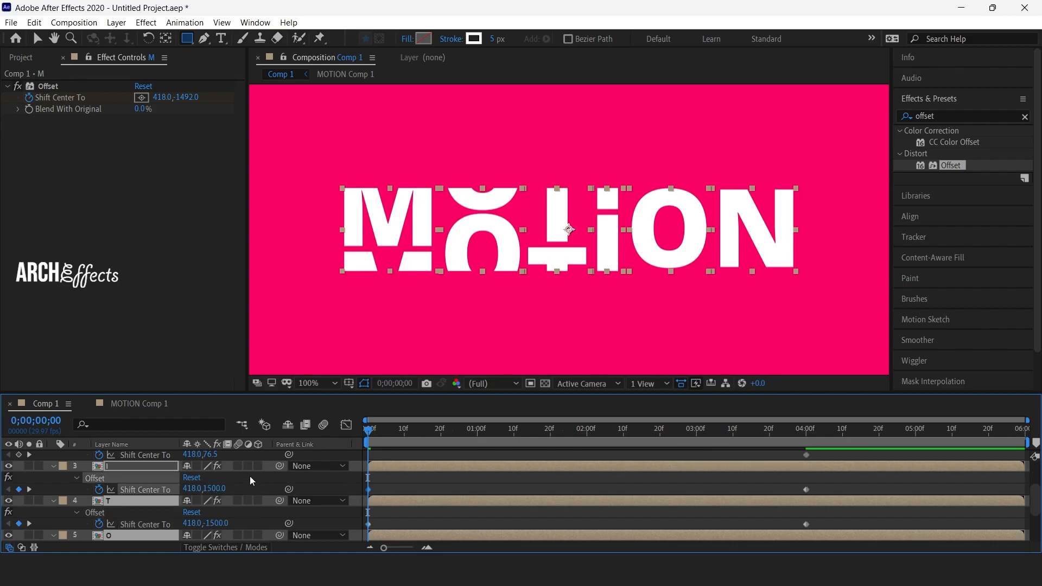
{"action": "left_click", "coordinate": [210, 454]}
{"action": "type", "text": "-150"}
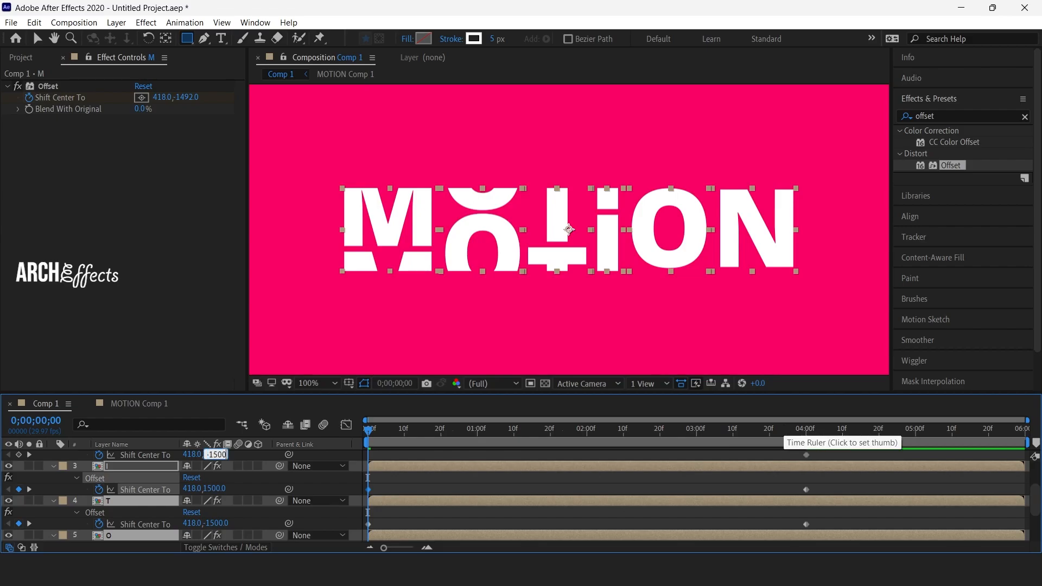
{"action": "type", "text": "0"}
{"action": "key", "text": "Return"}
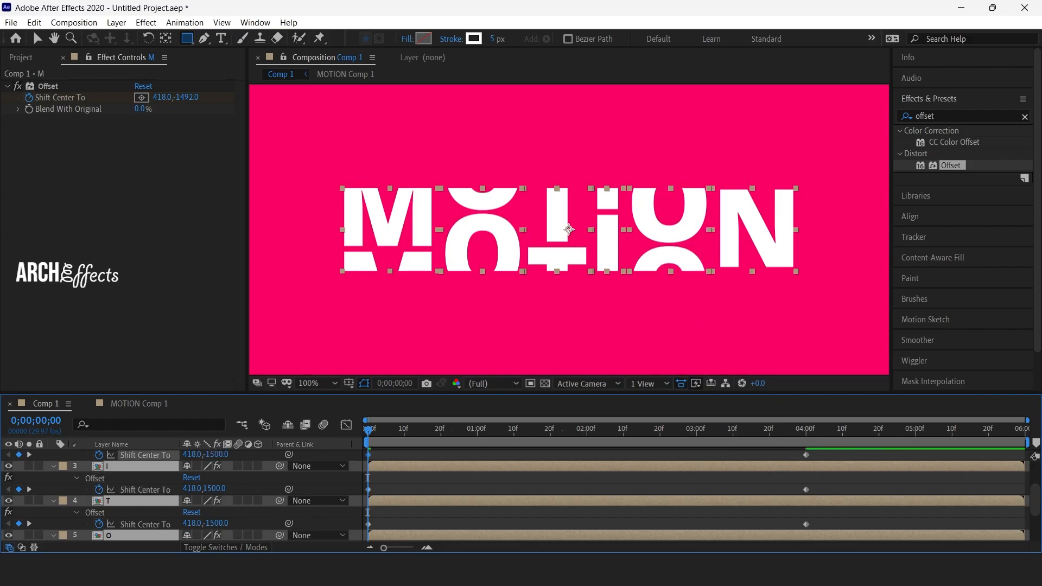
Set the N layer's vertical Shift Center To value to 1500 at 0;00;00;00.
{"action": "scroll", "coordinate": [296, 480], "scroll_direction": "up", "scroll_amount": 1}
{"action": "left_click", "coordinate": [211, 455]}
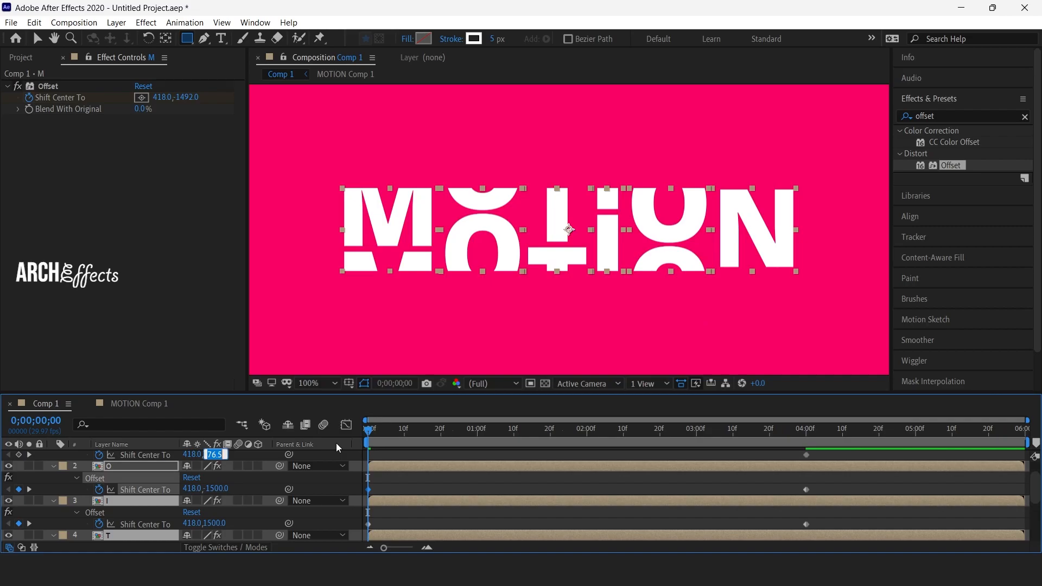
{"action": "type", "text": "1500"}
{"action": "key", "text": "Return"}
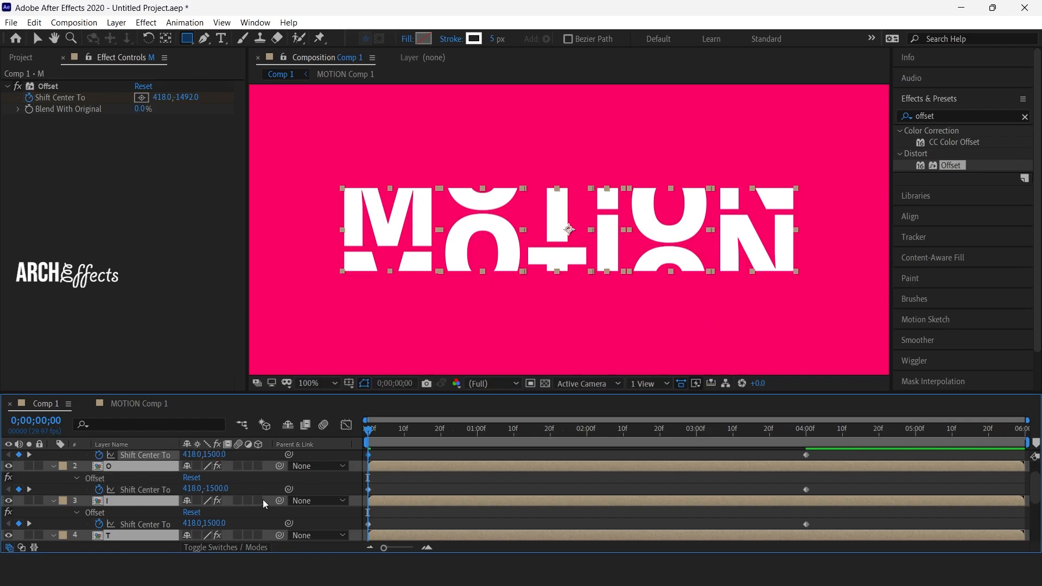
Play back the composition to preview the letters' offset animation.
{"action": "scroll", "coordinate": [269, 497], "scroll_direction": "up", "scroll_amount": 1}
{"action": "scroll", "coordinate": [259, 494], "scroll_direction": "down", "scroll_amount": 4}
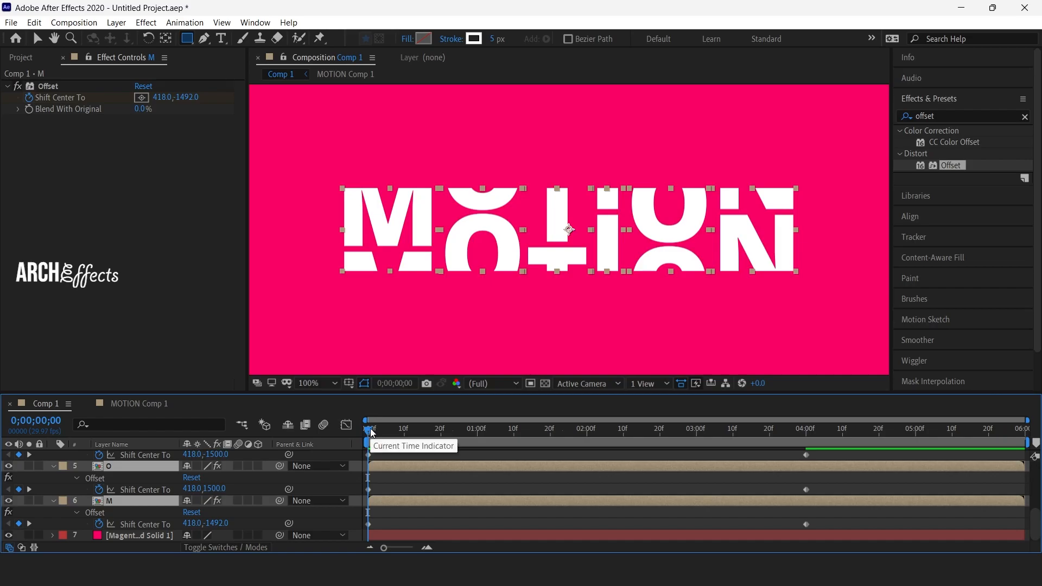
{"action": "key", "text": "space"}
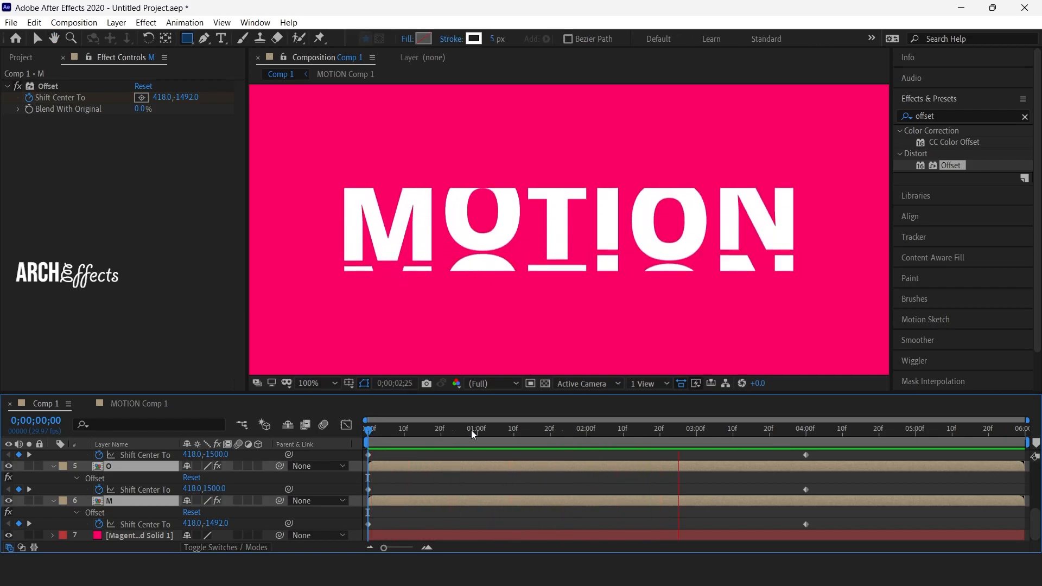
{"action": "key", "text": "space"}
{"action": "key", "text": "Page_Up"}
{"action": "key", "text": "Page_Up"}
{"action": "key", "text": "Page_Up"}
{"action": "key", "text": "Page_Up"}
{"action": "key", "text": "Page_Up"}
{"action": "key", "text": "Page_Up"}
{"action": "key", "text": "Page_Up"}
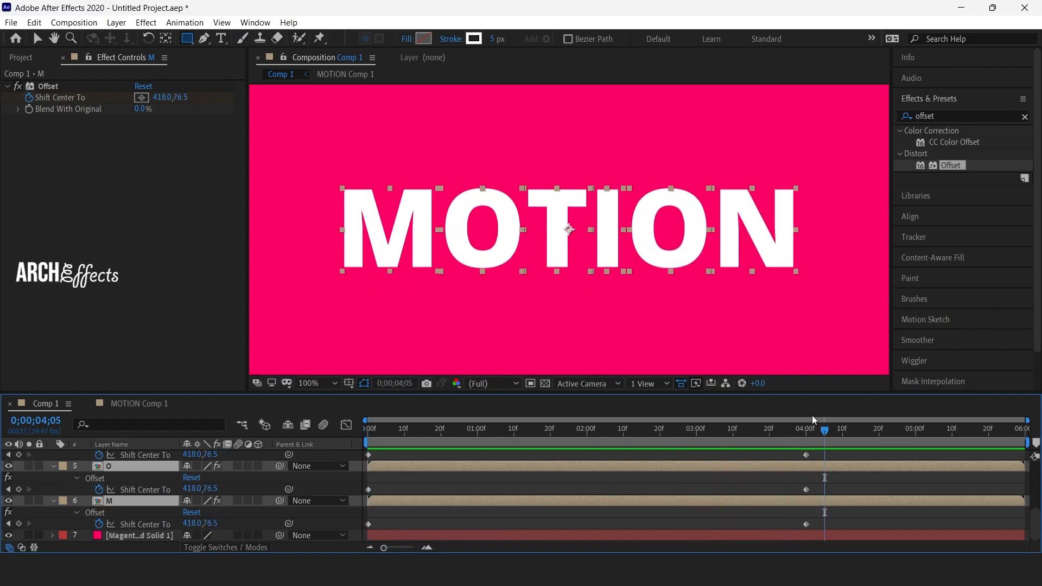
Apply Easy Ease to all the Shift Center To keyframes on the six letter layers.
{"action": "left_click_drag", "start_coordinate": [750, 444], "coordinate": [386, 448]}
{"action": "scroll", "coordinate": [672, 467], "scroll_direction": "up", "scroll_amount": 5}
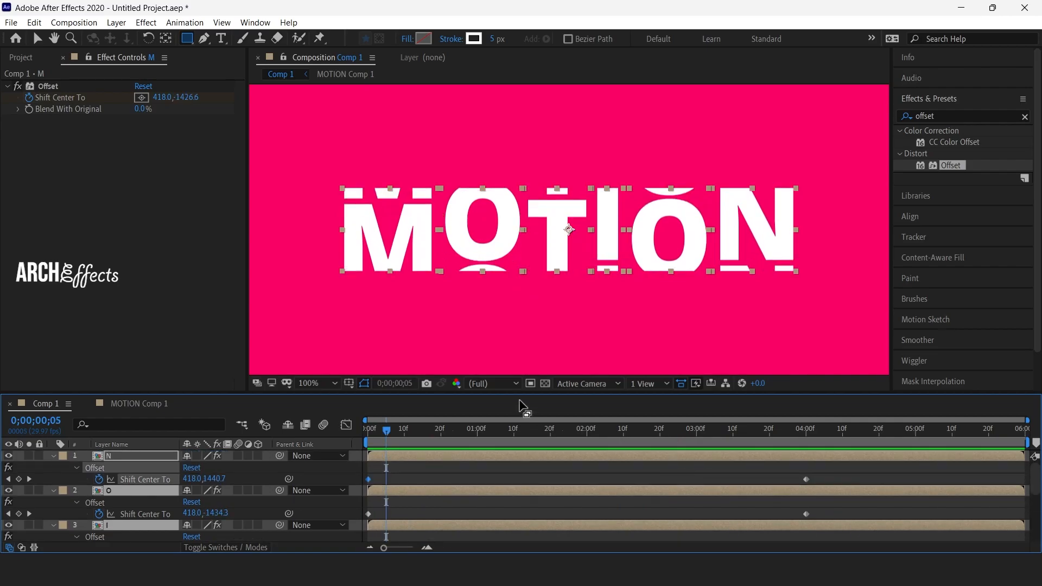
{"action": "left_click_drag", "start_coordinate": [508, 395], "coordinate": [507, 308]}
{"action": "left_click_drag", "start_coordinate": [900, 387], "coordinate": [365, 538]}
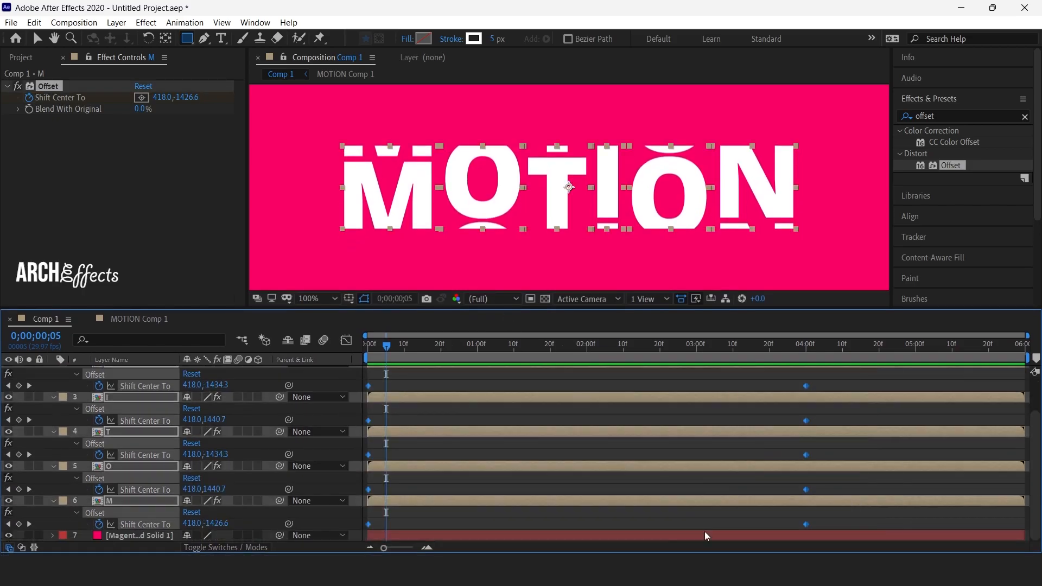
{"action": "scroll", "coordinate": [720, 472], "scroll_direction": "up", "scroll_amount": 2}
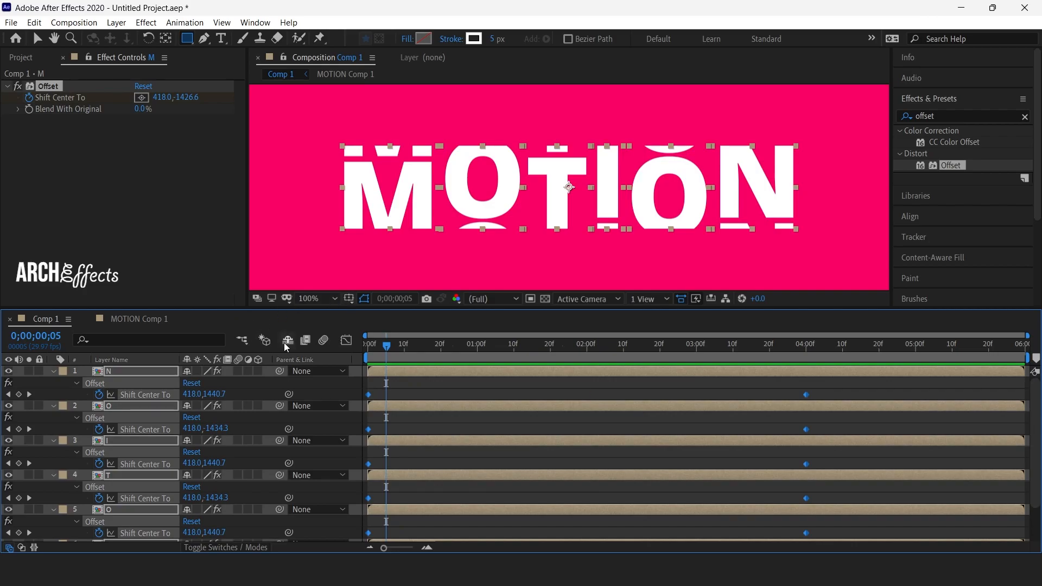
{"action": "key", "text": "F9"}
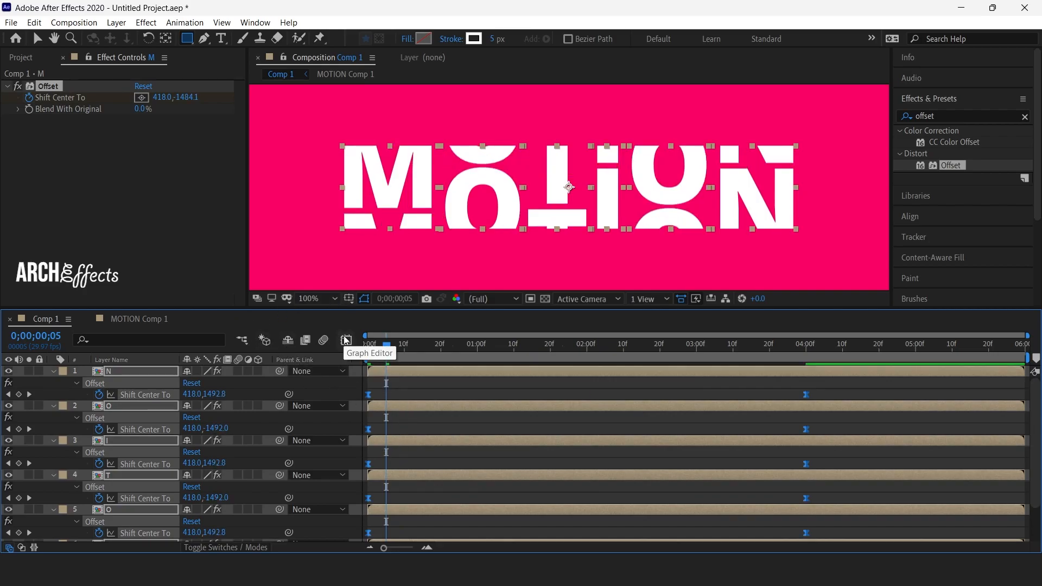
Play back the eased letter animation and scrub back to about 0;00;01;01 to check the motion.
{"action": "key", "text": "space"}
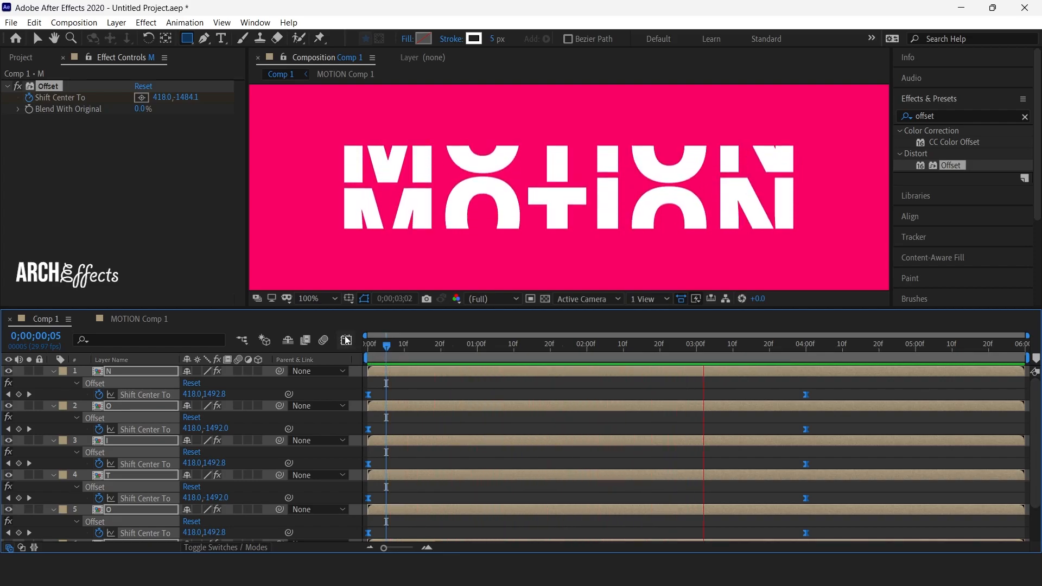
{"action": "key", "text": "space"}
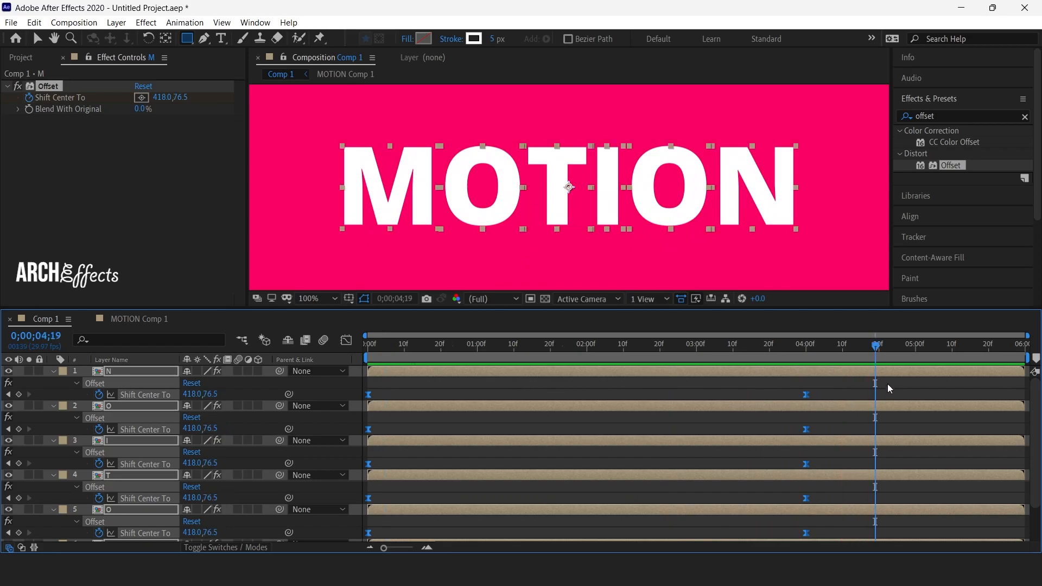
{"action": "left_click_drag", "start_coordinate": [877, 355], "coordinate": [482, 345]}
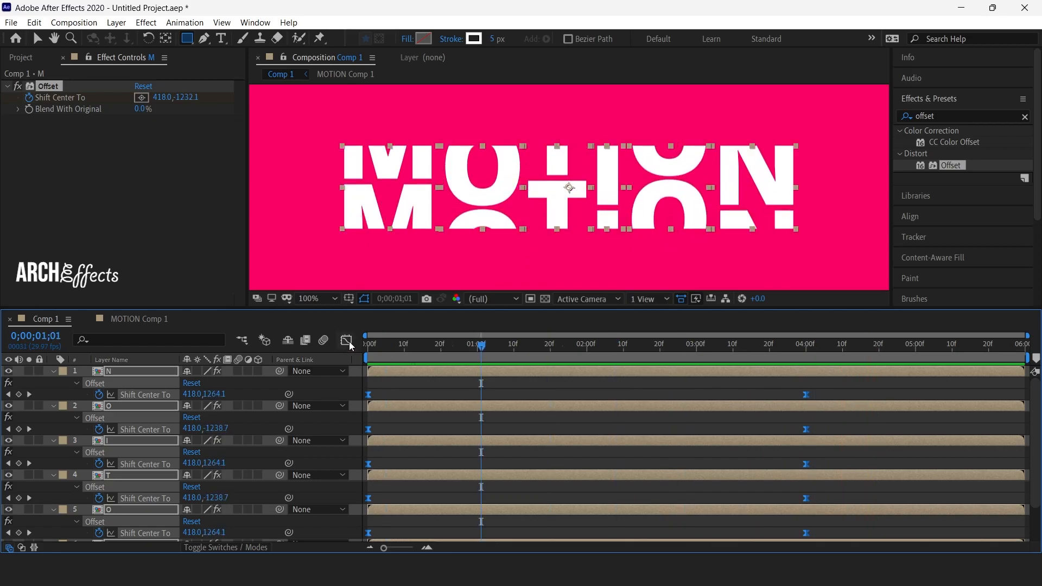
In the speed graph, extend the ending keyframes' incoming influence of all letters back to about the 2-second mark for an early peak.
{"action": "left_click", "coordinate": [345, 341]}
{"action": "left_click_drag", "start_coordinate": [841, 495], "coordinate": [331, 520]}
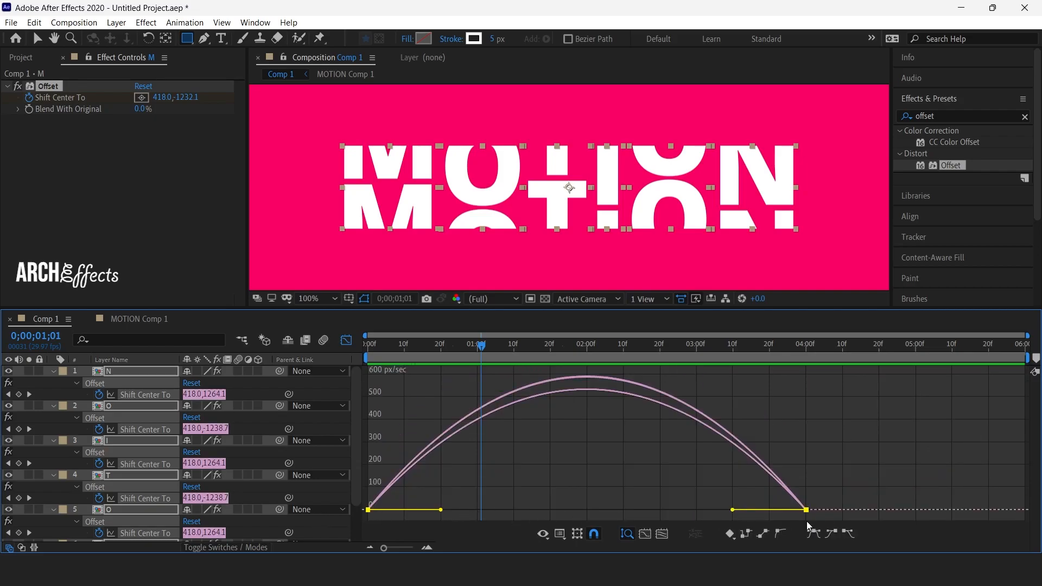
{"action": "left_click_drag", "start_coordinate": [733, 511], "coordinate": [593, 510]}
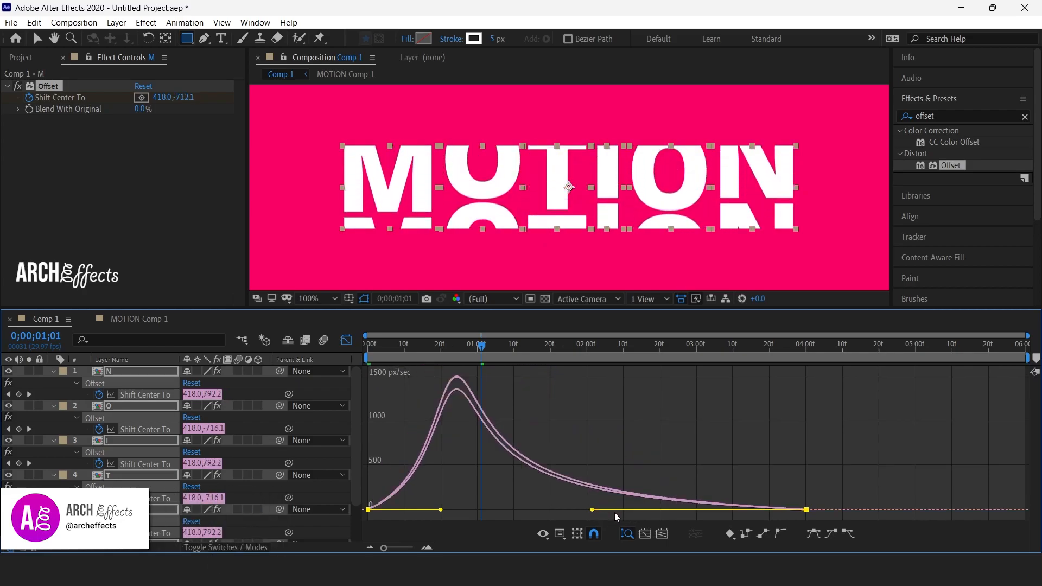
Preview the animation with the reshaped speed curve, closing the graph editor to return to the layer bars.
{"action": "key", "text": "space"}
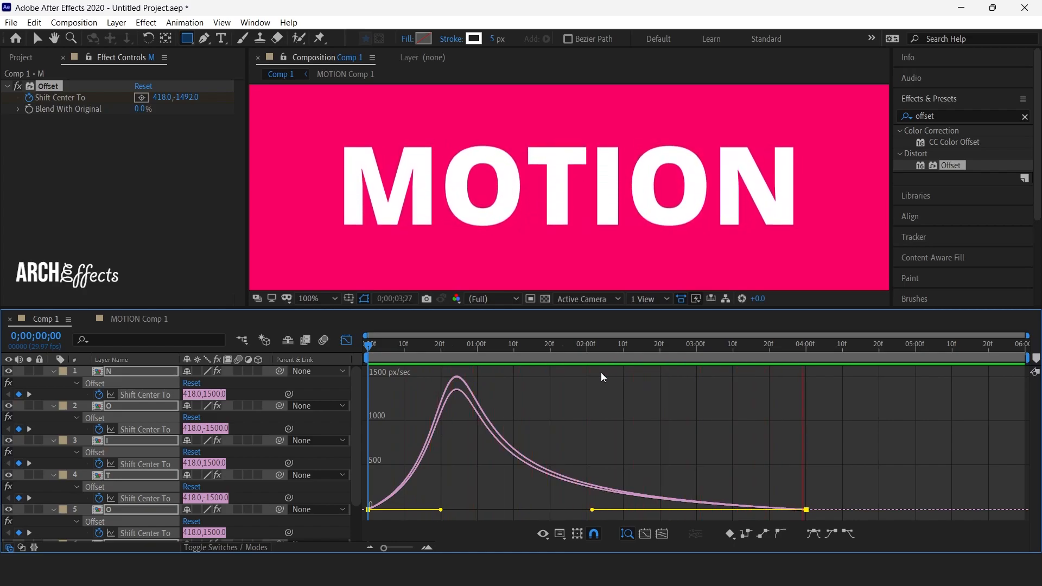
{"action": "key", "text": "space"}
{"action": "left_click", "coordinate": [348, 343]}
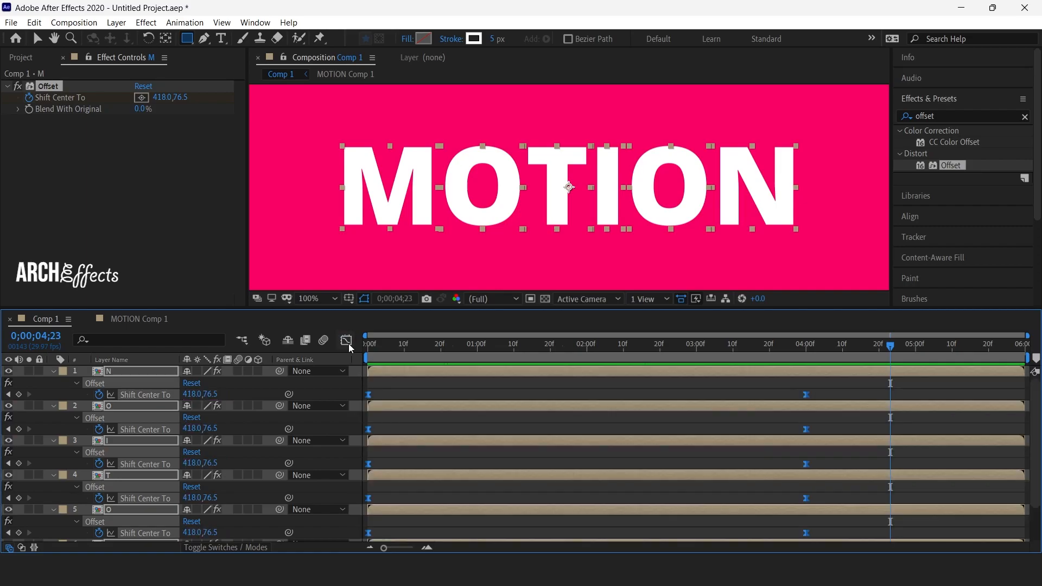
{"action": "key", "text": "space"}
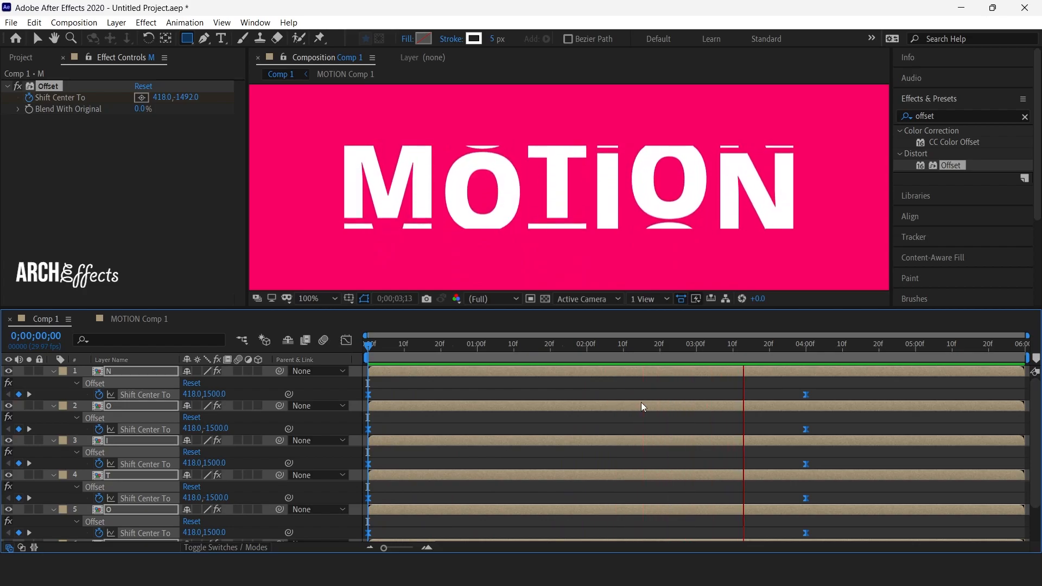
{"action": "key", "text": "space"}
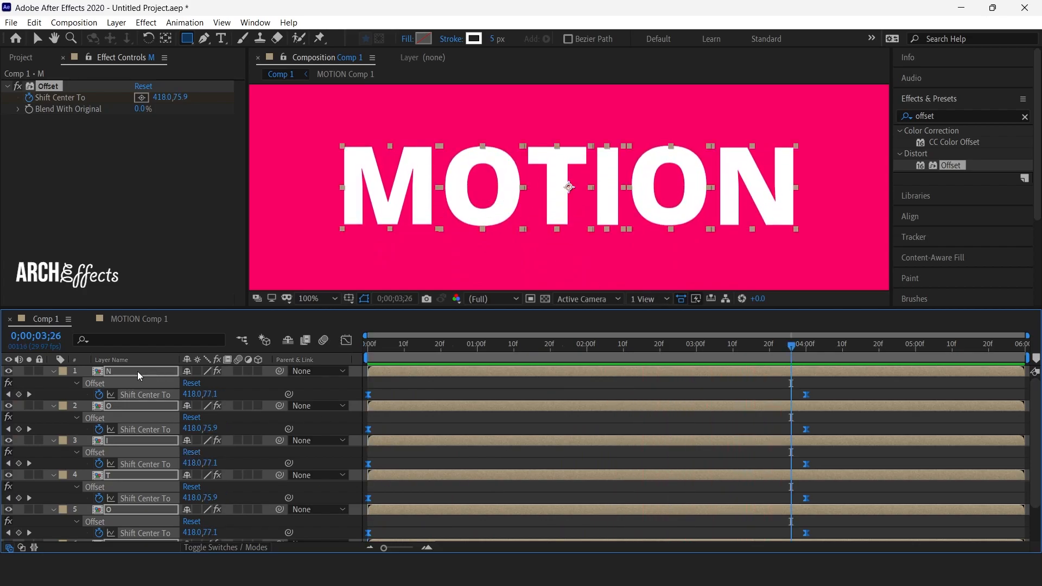
Pre-compose the six letter layers M, O, T, I, O and N into Pre-comp 1, moving all attributes into the new composition.
{"action": "scroll", "coordinate": [137, 372], "scroll_direction": "down", "scroll_amount": 2}
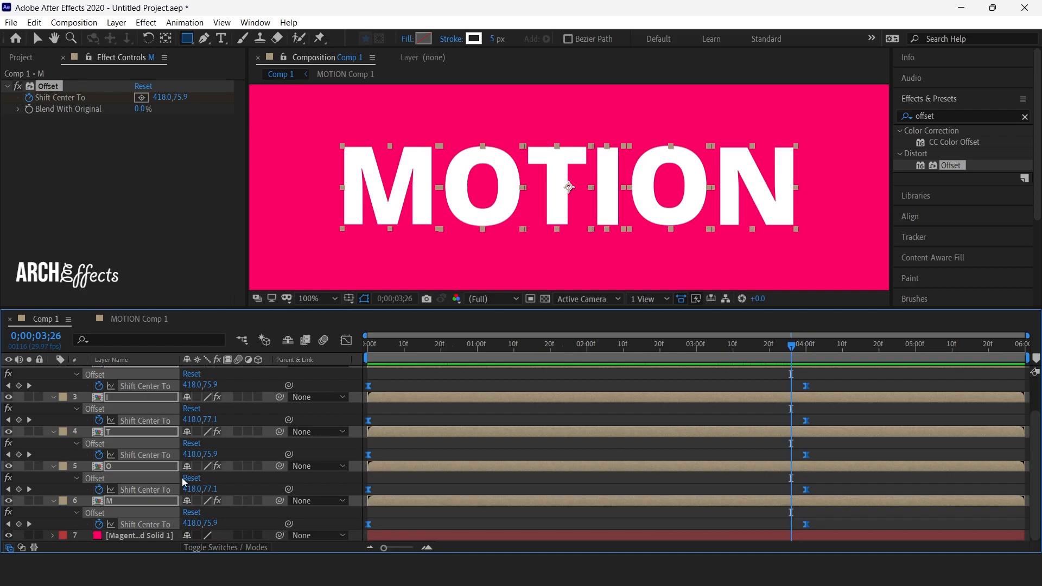
{"action": "left_click", "coordinate": [118, 501], "text": "ctrl"}
{"action": "left_click", "coordinate": [119, 508], "text": "ctrl"}
{"action": "left_click", "coordinate": [117, 499], "text": "ctrl"}
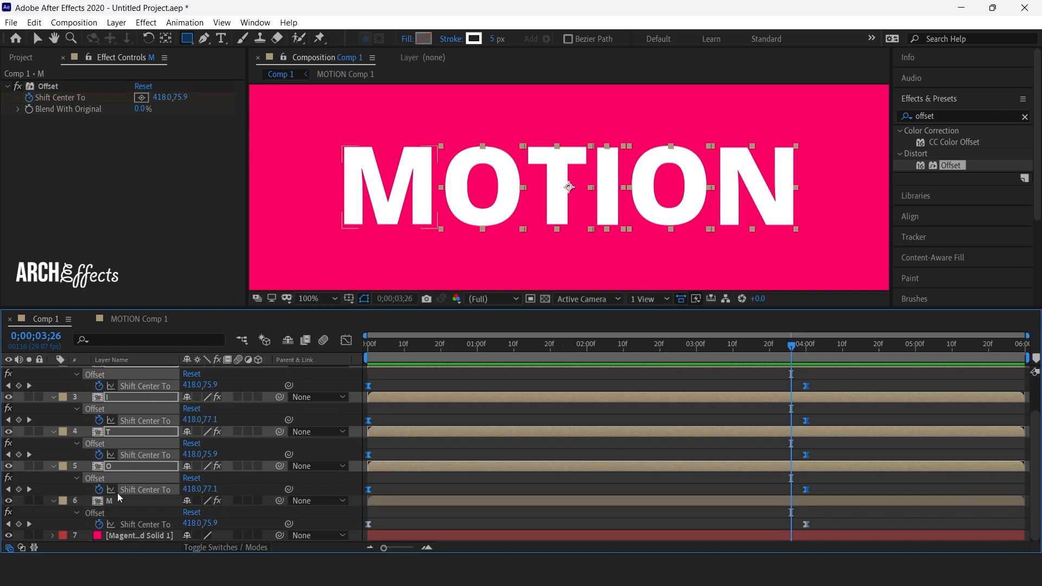
{"action": "left_click", "coordinate": [115, 500]}
{"action": "left_click", "coordinate": [118, 466], "text": "ctrl"}
{"action": "left_click", "coordinate": [121, 431], "text": "ctrl"}
{"action": "scroll", "coordinate": [130, 437], "scroll_direction": "up", "scroll_amount": 2}
{"action": "left_click", "coordinate": [125, 439], "text": "ctrl"}
{"action": "left_click", "coordinate": [123, 407], "text": "ctrl"}
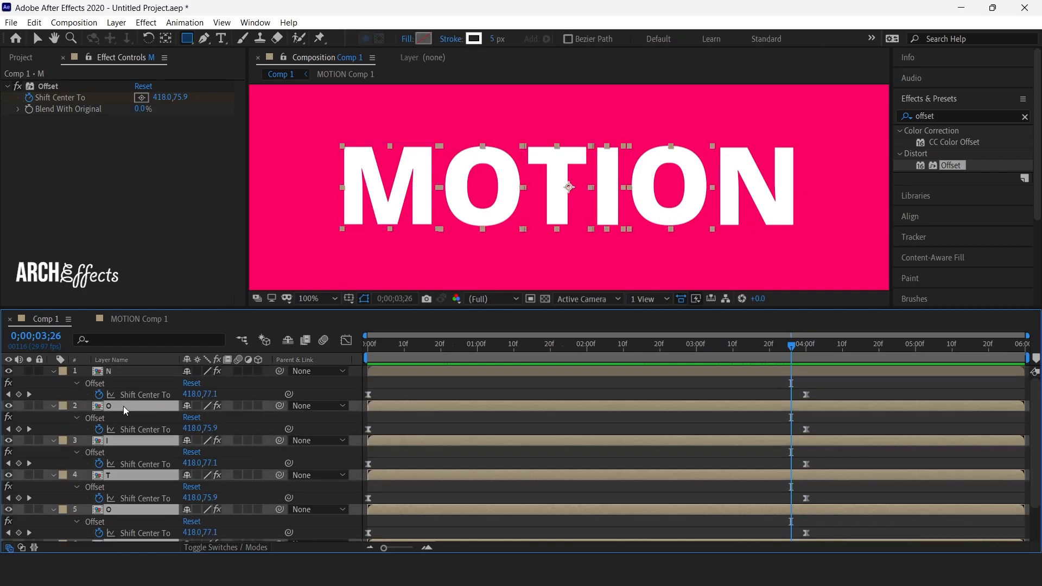
{"action": "left_click", "coordinate": [122, 372], "text": "ctrl"}
{"action": "right_click", "coordinate": [148, 372]}
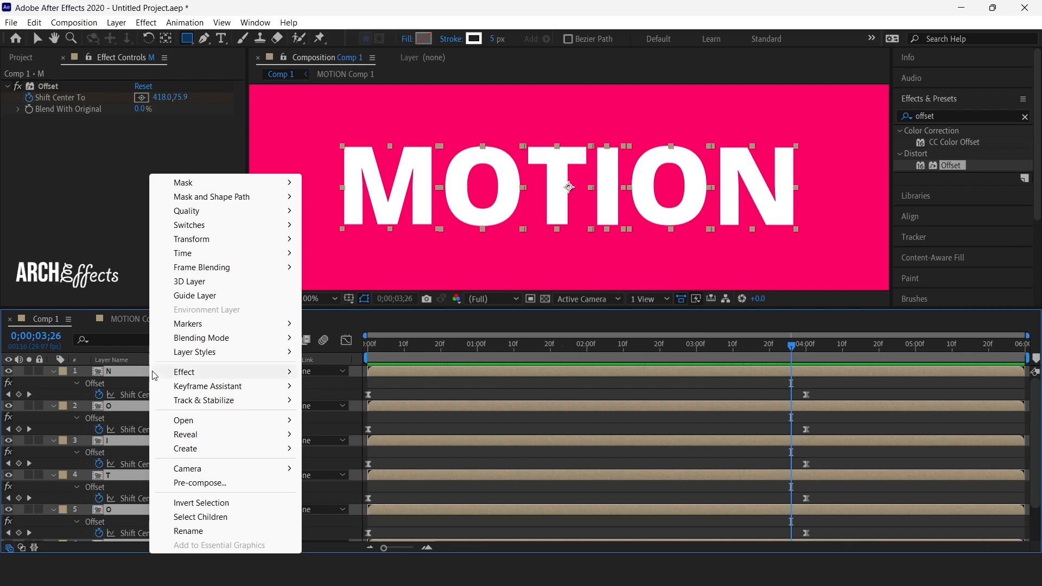
{"action": "left_click", "coordinate": [223, 486]}
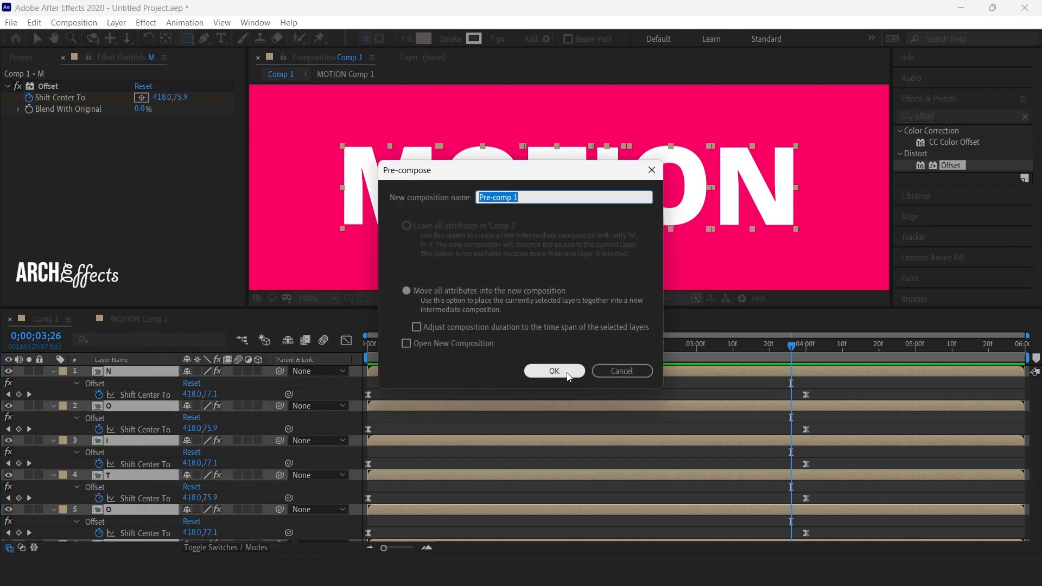
{"action": "left_click", "coordinate": [566, 371]}
Find the Drop Shadow effect by searching for "drop" and apply it to the Pre-comp 1 layer.
{"action": "left_click_drag", "start_coordinate": [966, 120], "coordinate": [786, 119]}
{"action": "left_click_drag", "start_coordinate": [937, 117], "coordinate": [827, 103]}
{"action": "type", "text": "d"}
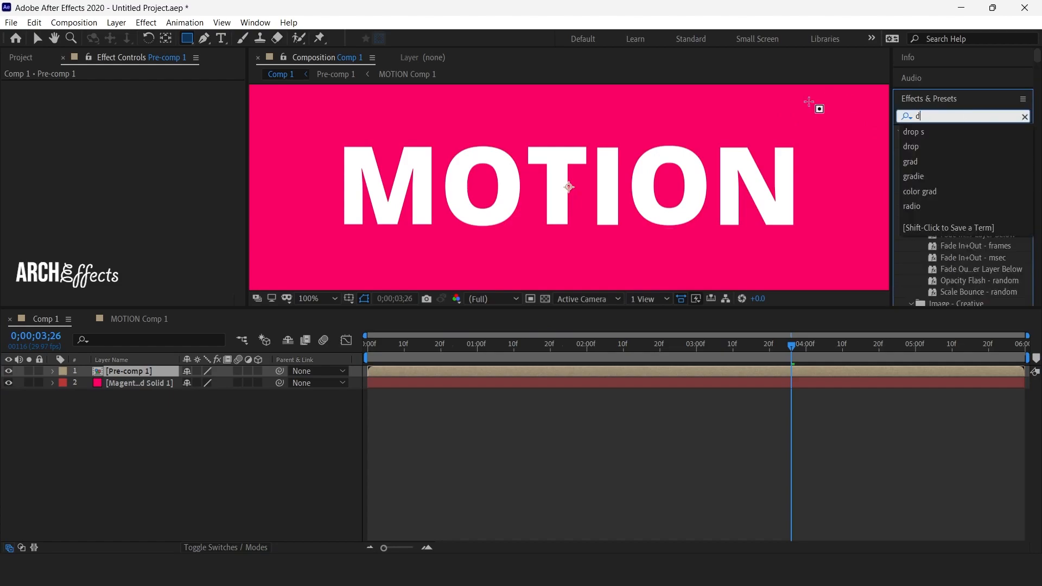
{"action": "type", "text": "rop"}
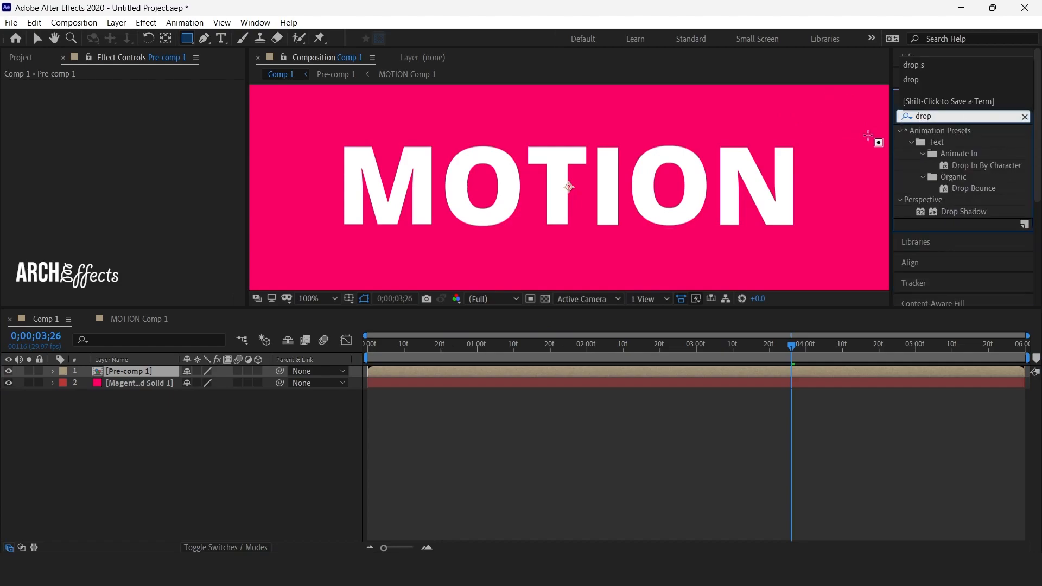
{"action": "left_click_drag", "start_coordinate": [963, 212], "coordinate": [144, 374]}
Set the drop shadow's Distance to 15 and its Softness to 15.
{"action": "left_click", "coordinate": [139, 158]}
{"action": "type", "text": "15"}
{"action": "key", "text": "Return"}
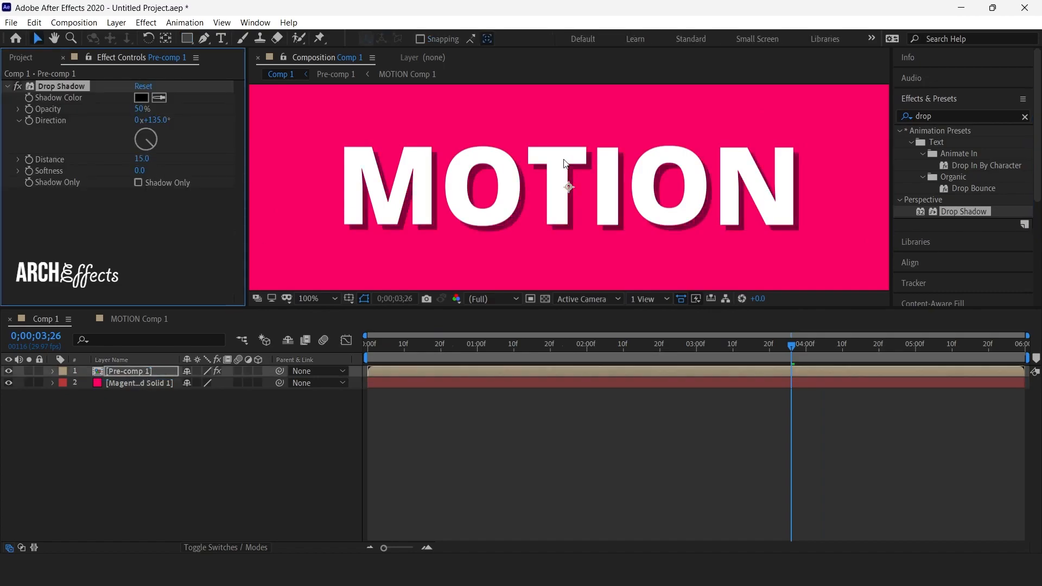
{"action": "left_click", "coordinate": [140, 170]}
{"action": "type", "text": "15"}
{"action": "key", "text": "Return"}
Play the composition from the first frame at 50% magnification to preview the animation with its shadow.
{"action": "key", "text": "comma"}
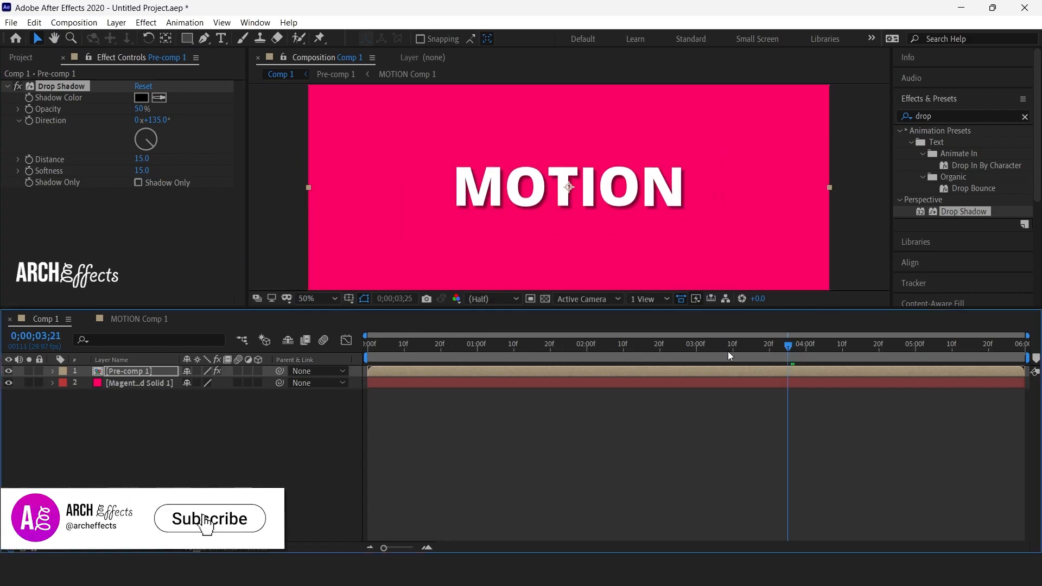
{"action": "key", "text": "Home"}
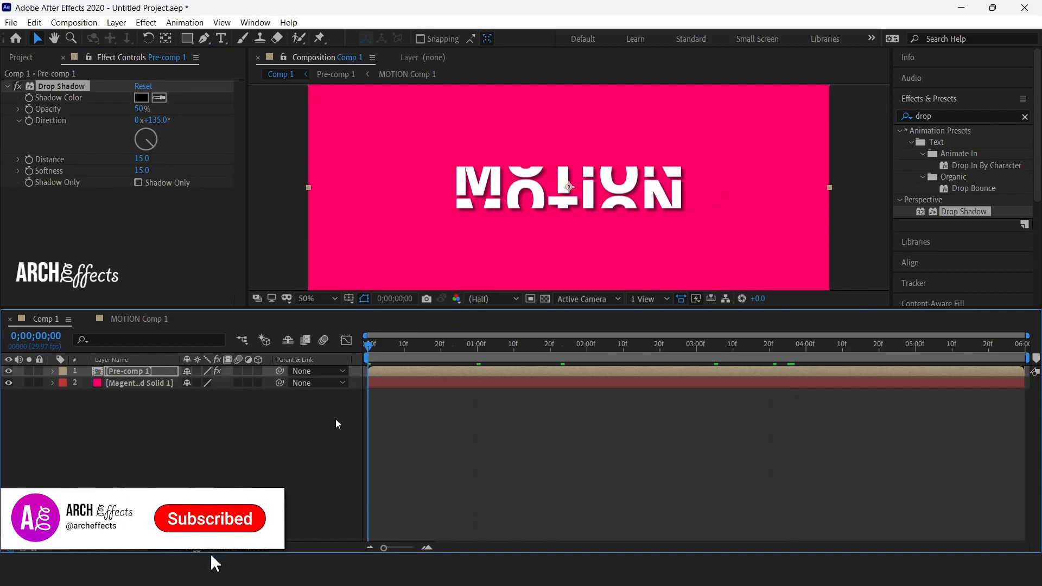
{"action": "key", "text": "space"}
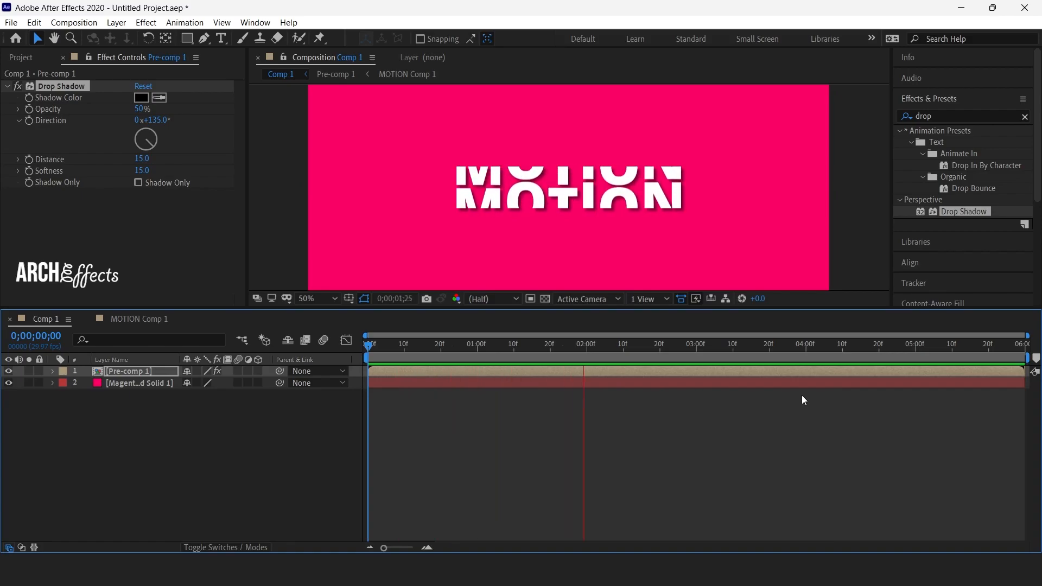
{"action": "key", "text": "space"}
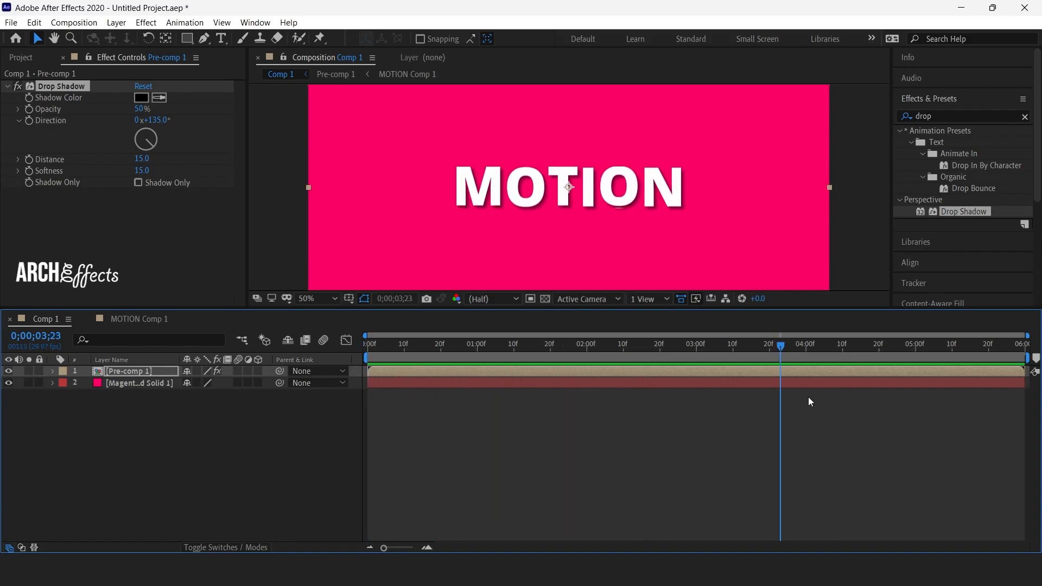